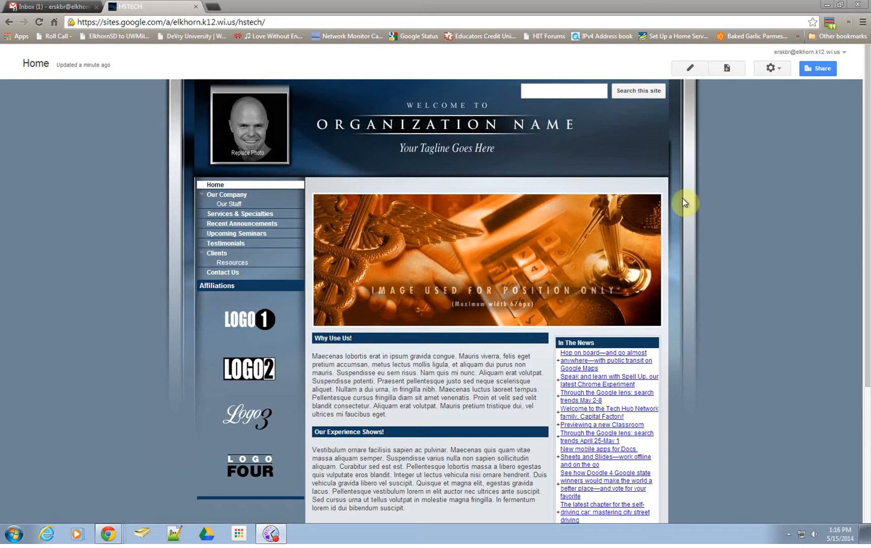
Open the site's Home page for editing and review its layout from the header to the Recent announcements gadget
left_click_drag(868, 79, 866, 48)
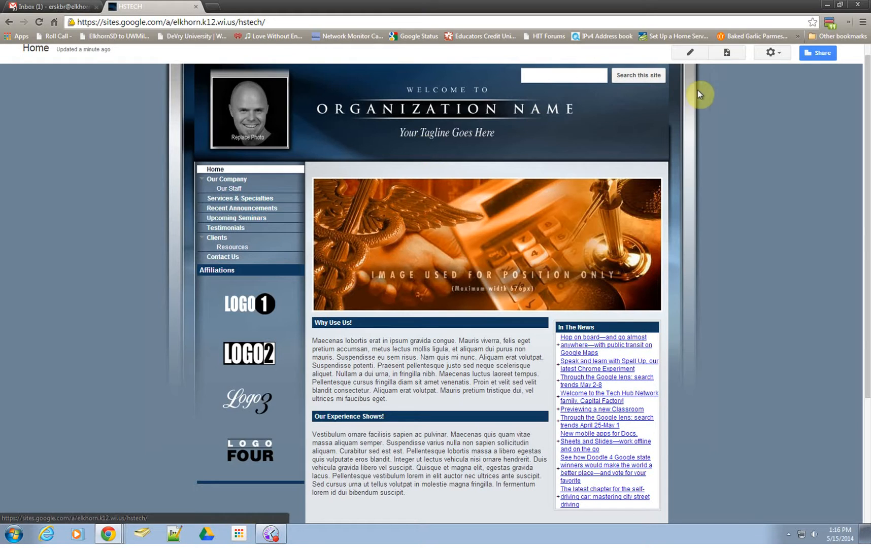
left_click(690, 53)
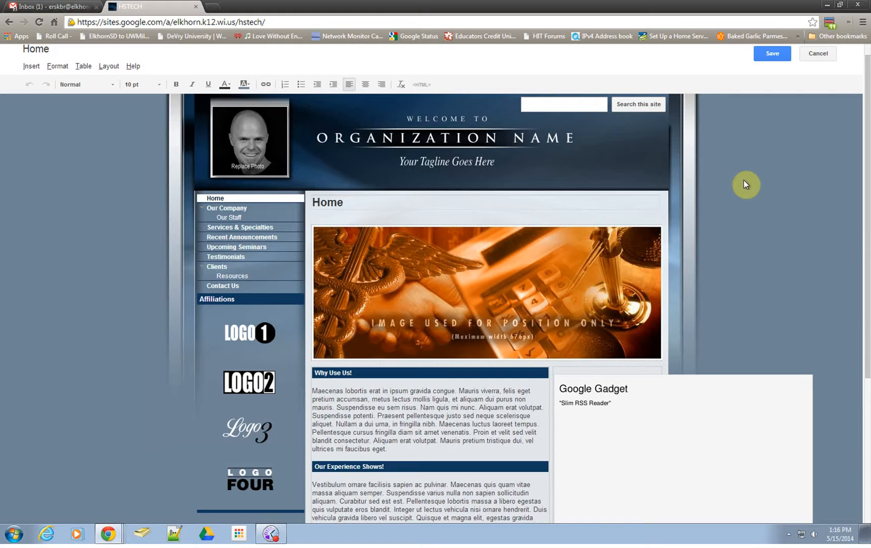
scroll(744, 181, "down", 4)
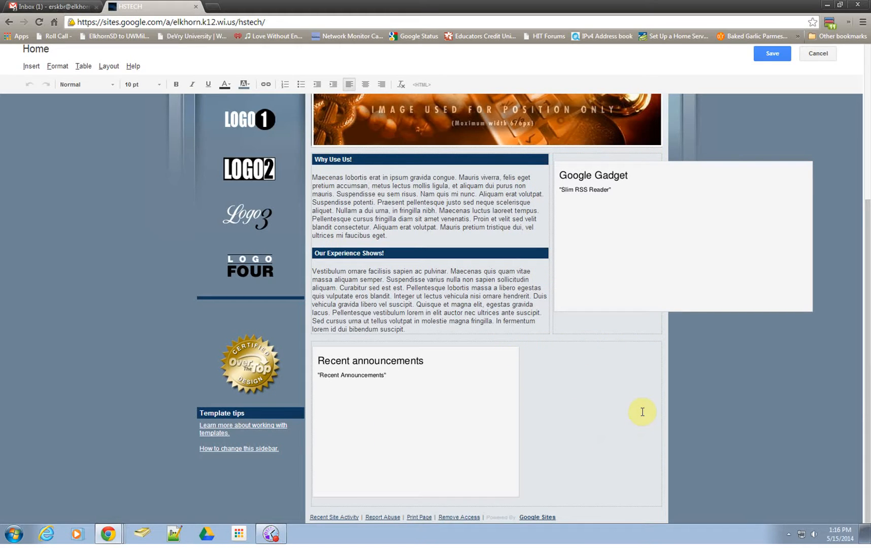
scroll(642, 412, "up", 4)
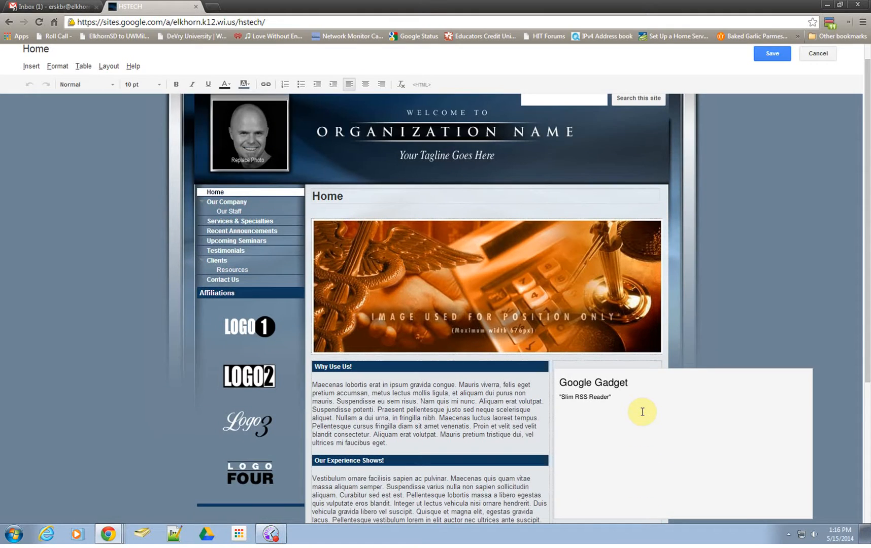
scroll(645, 408, "down", 4)
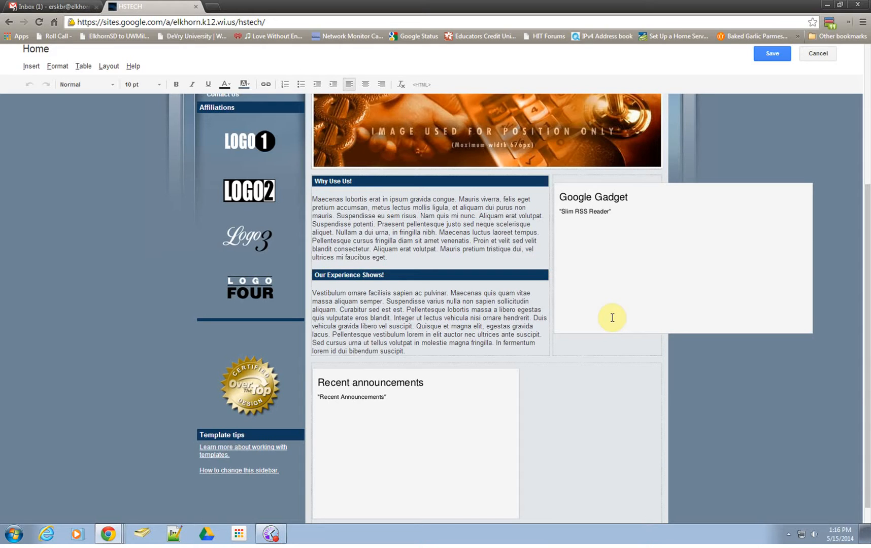
scroll(612, 318, "up", 5)
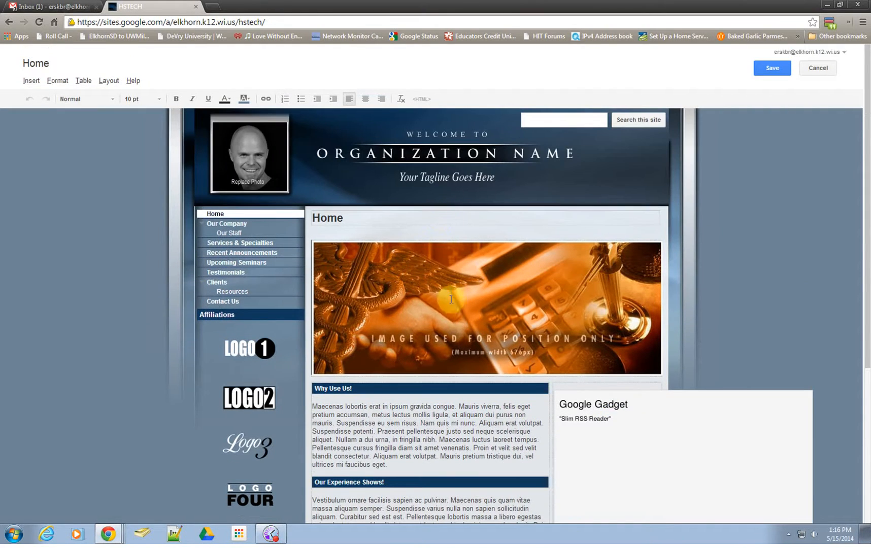
Remove the orange placeholder banner image from the Home page after trying it at large and original size
left_click(452, 305)
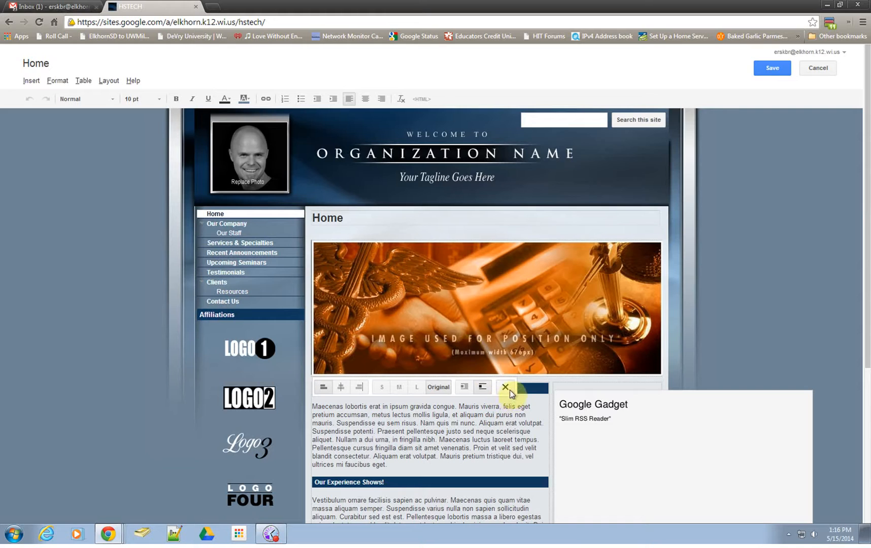
left_click(514, 299)
left_click(514, 298)
left_click(513, 298)
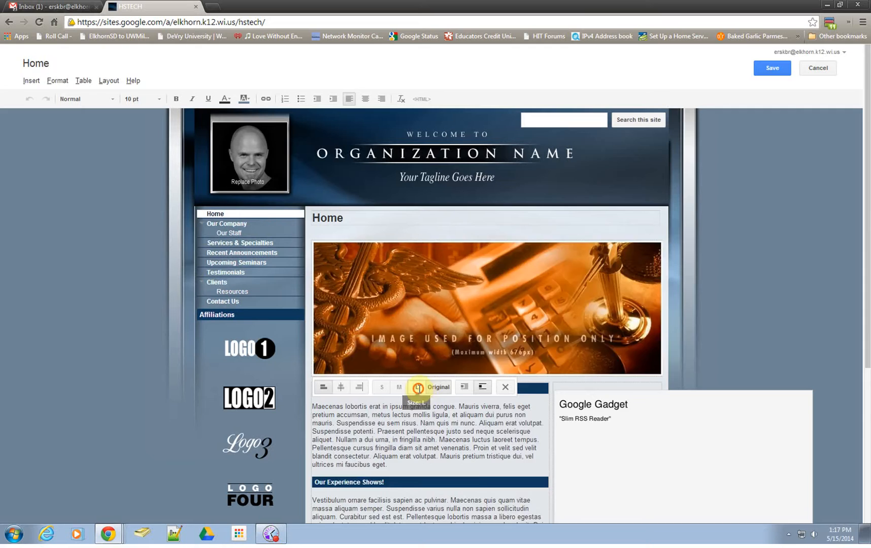
left_click(418, 388)
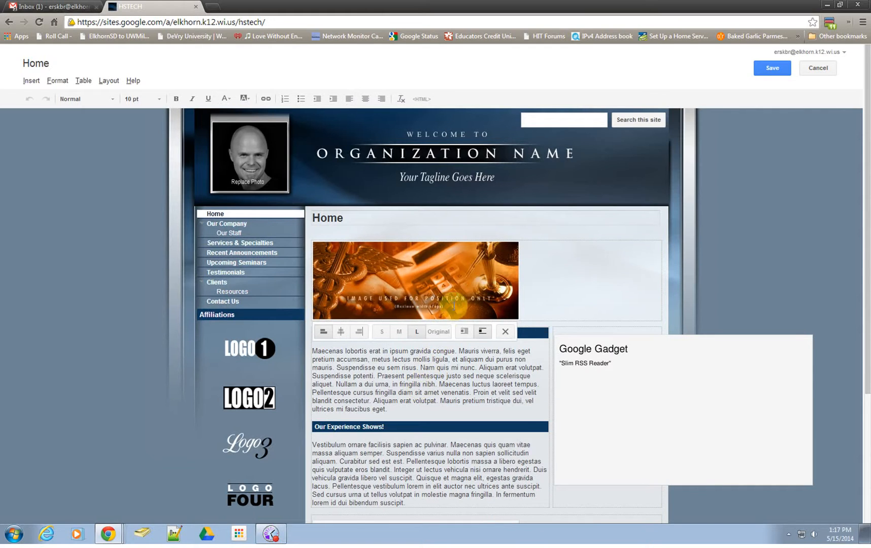
left_click(439, 333)
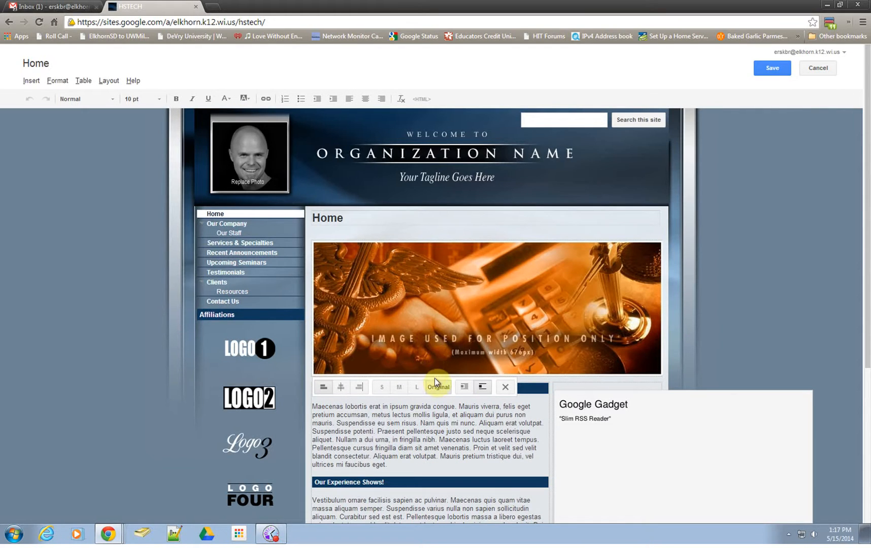
left_click(506, 388)
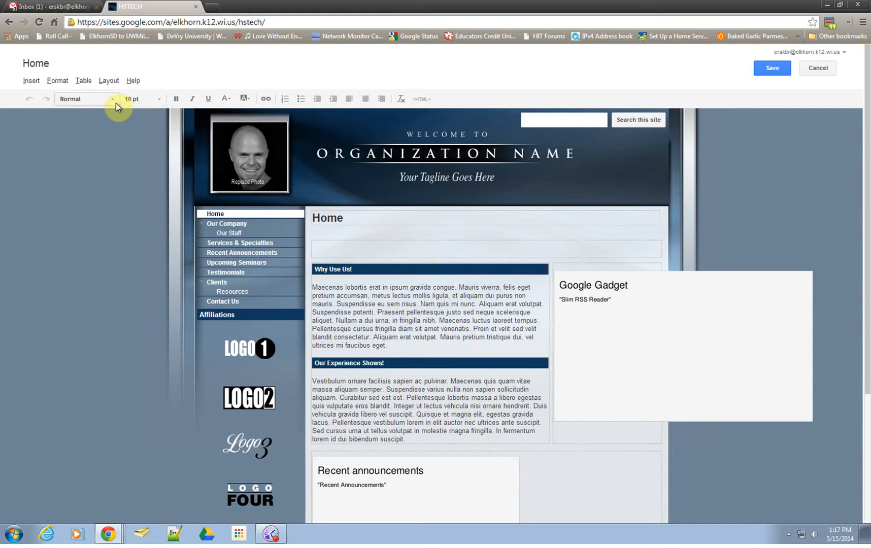
Insert the yellow 2012-chevrolet-camaro picture into the empty banner area by uploading it from the Pictures library
left_click(32, 81)
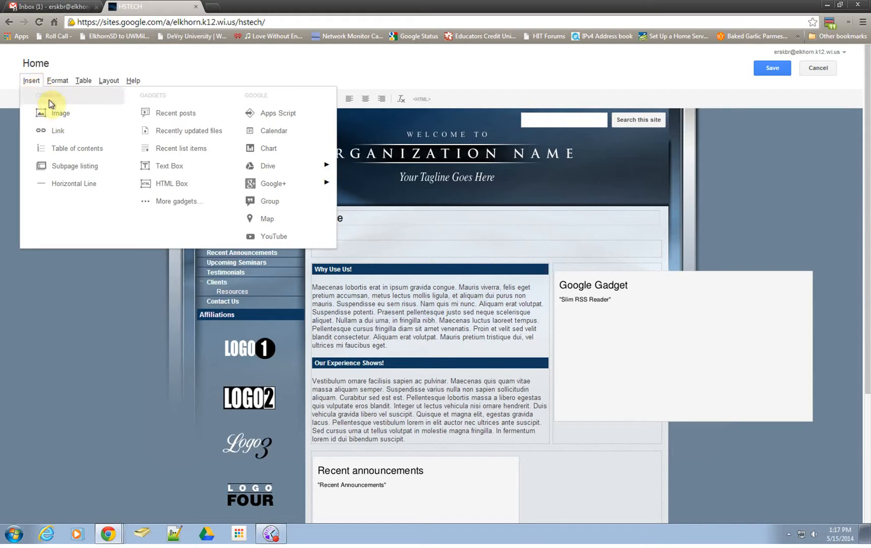
left_click(57, 114)
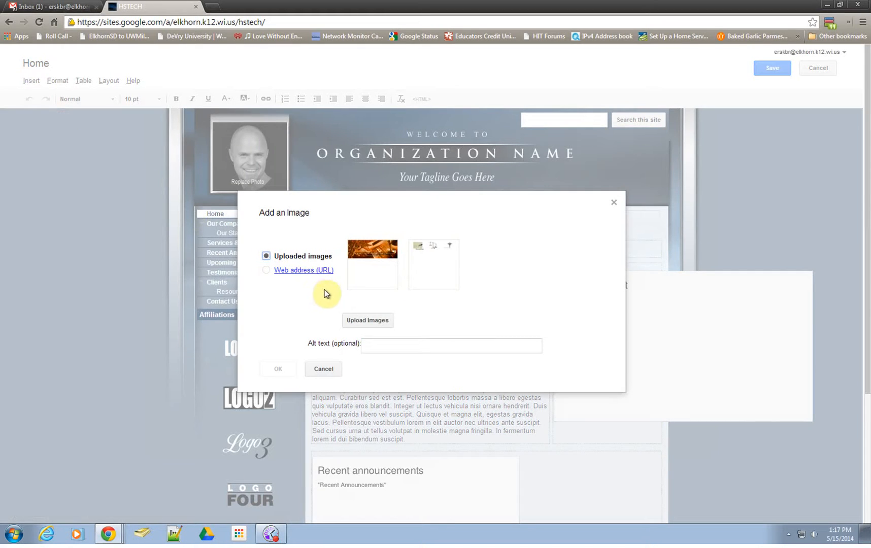
left_click(369, 321)
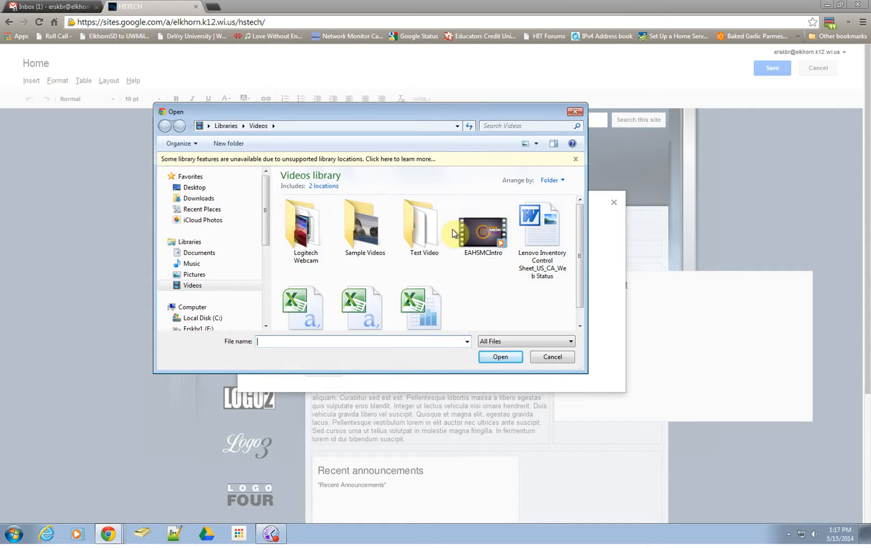
left_click(189, 275)
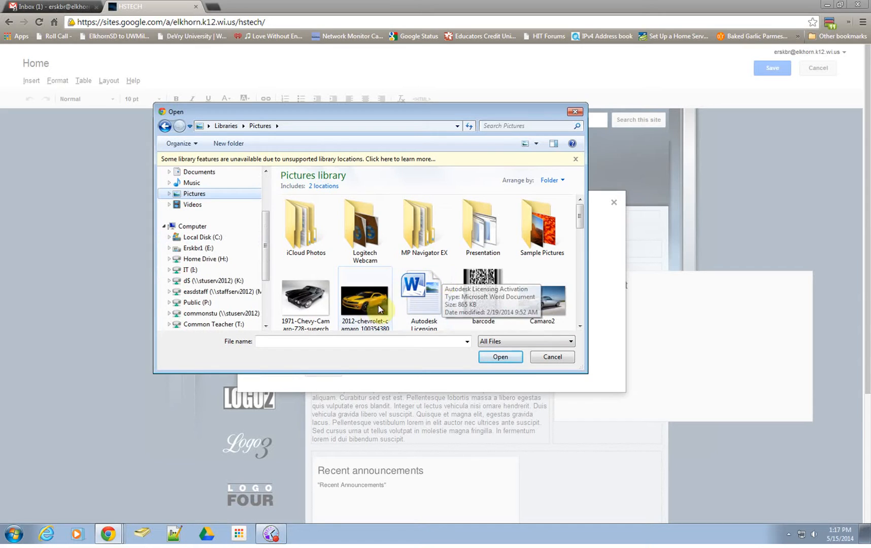
double_click(366, 305)
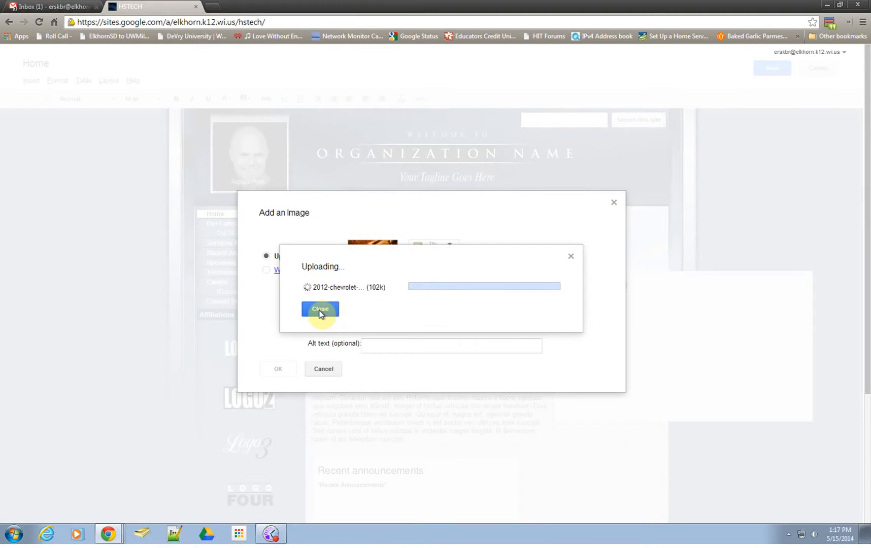
left_click(320, 309)
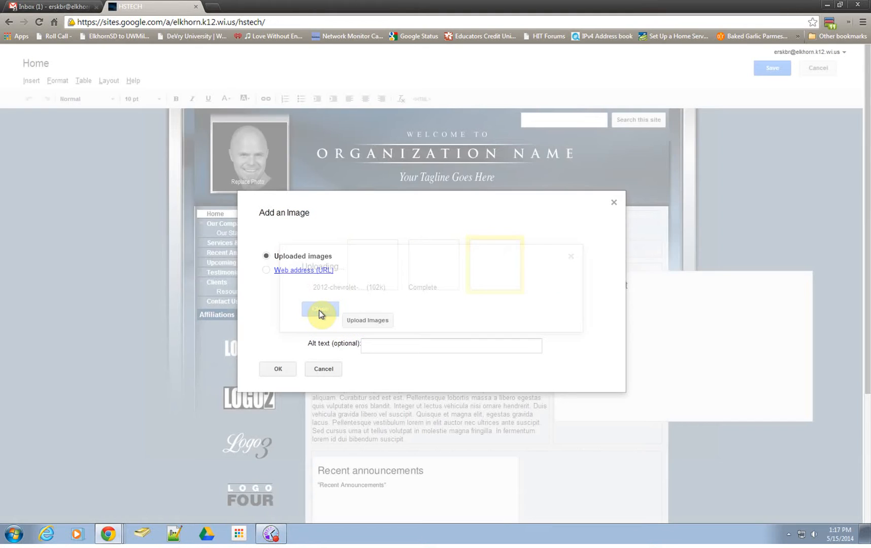
left_click(280, 373)
Try the Camaro image at small and medium size, settle on large, and center it in the banner area
scroll(529, 370, "down", 3)
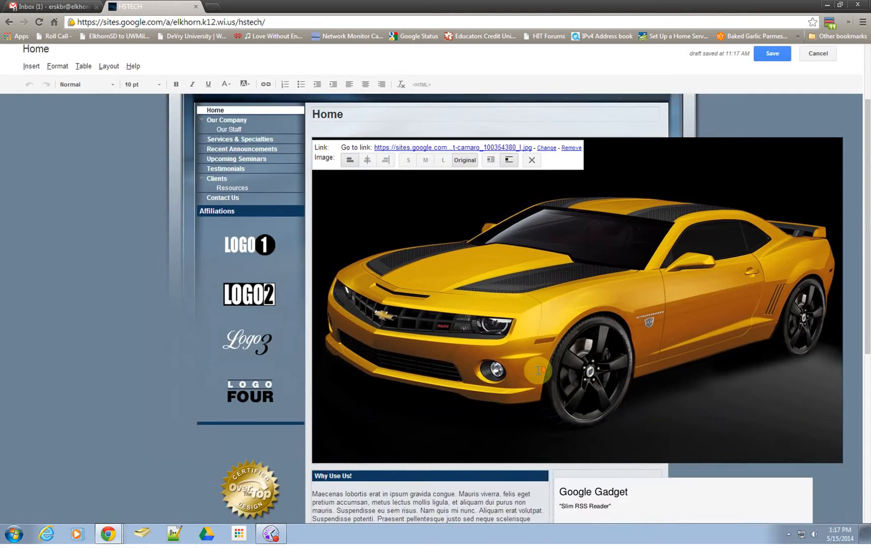
scroll(529, 369, "up", 2)
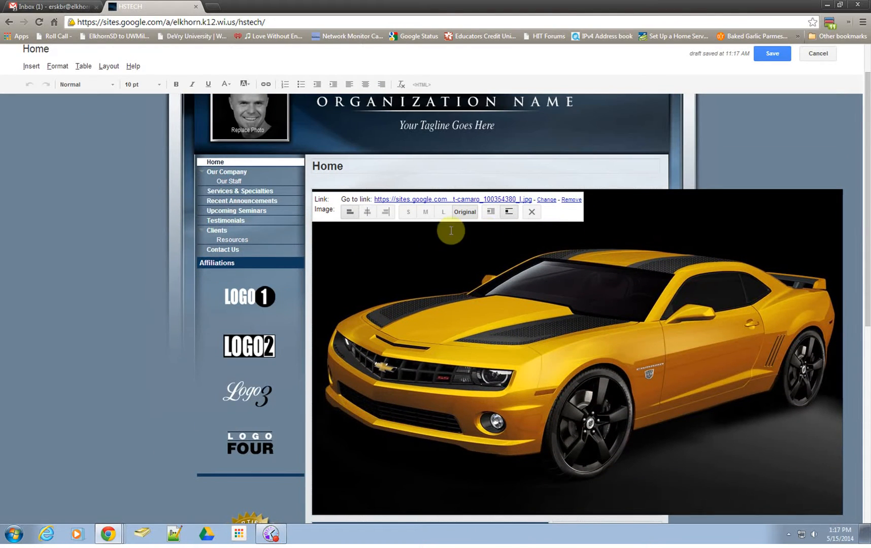
left_click(408, 214)
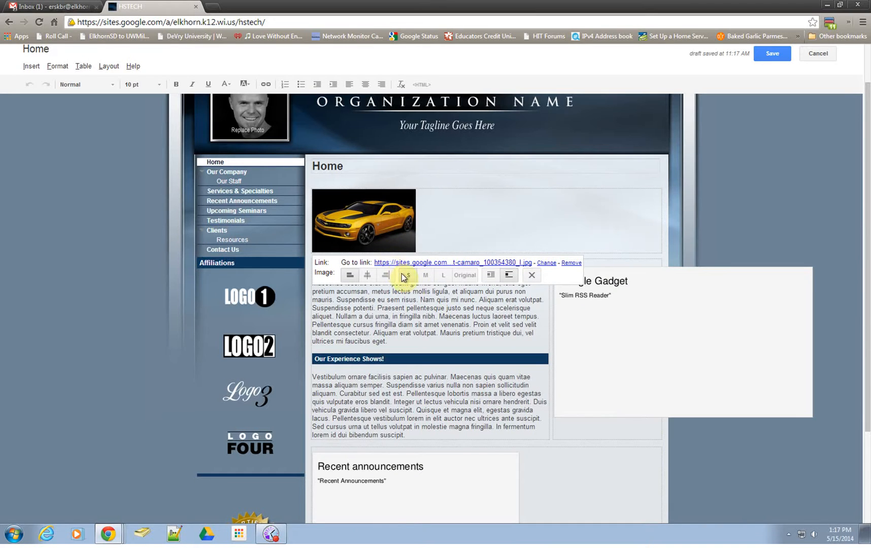
left_click(426, 277)
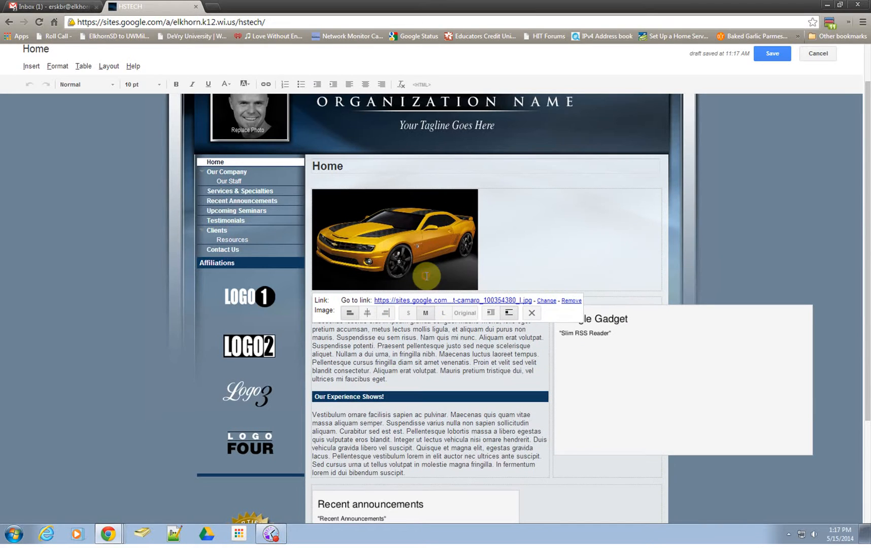
left_click(444, 314)
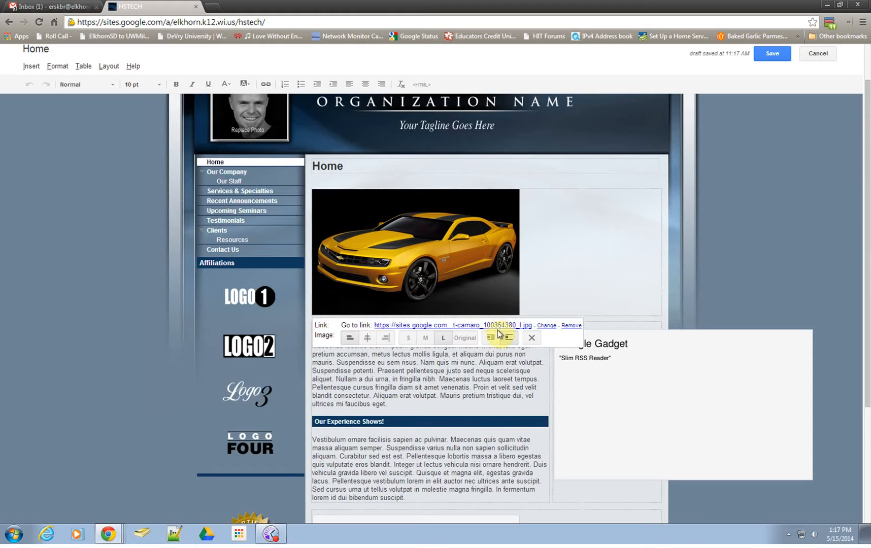
left_click(368, 338)
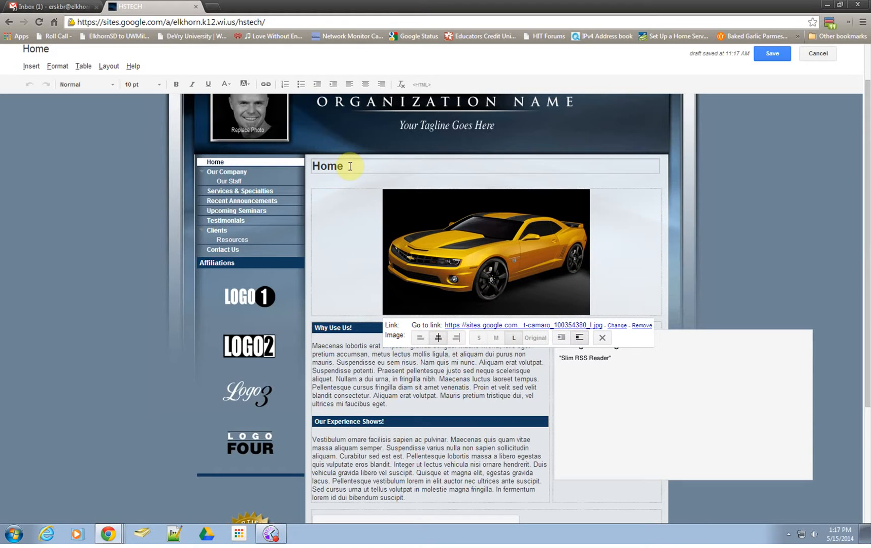
Change the page title from Home to "Tech Department Camaro Page"
scroll(410, 413, "up", 2)
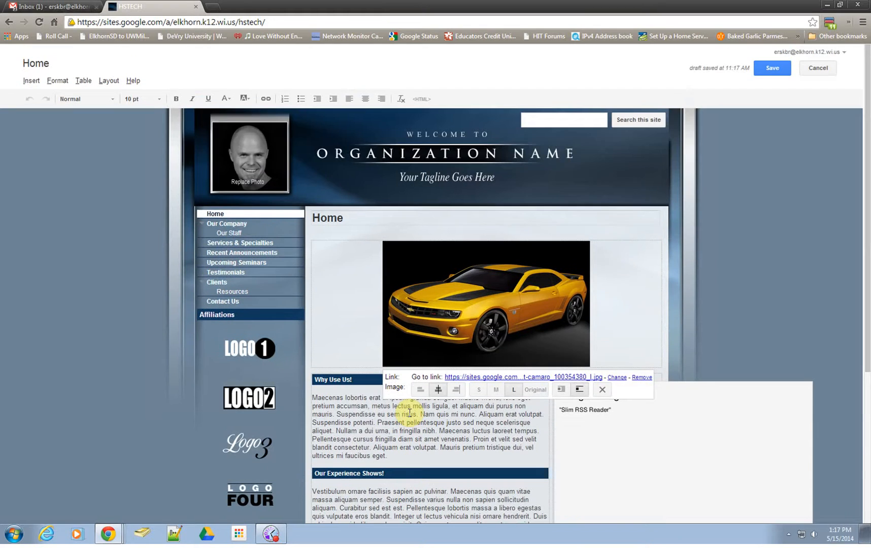
left_click_drag(350, 218, 307, 218)
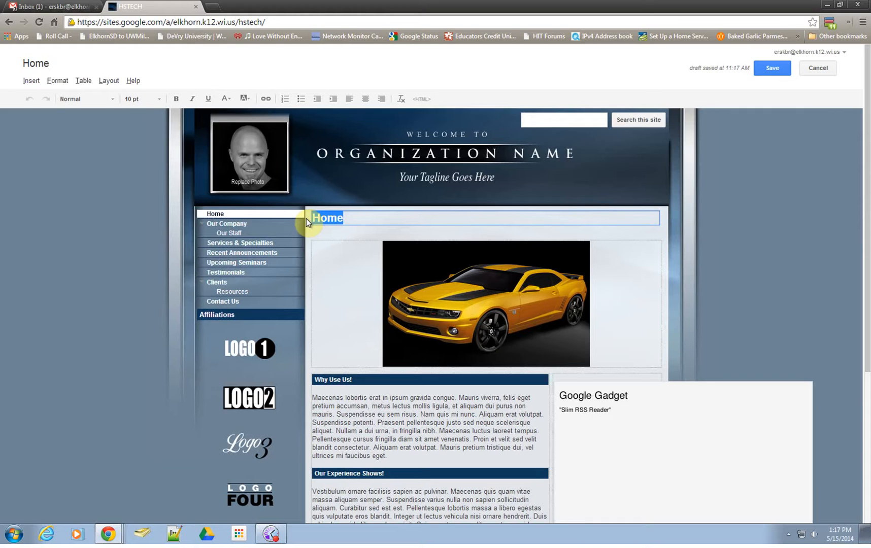
type("Tech Department Camaro Page")
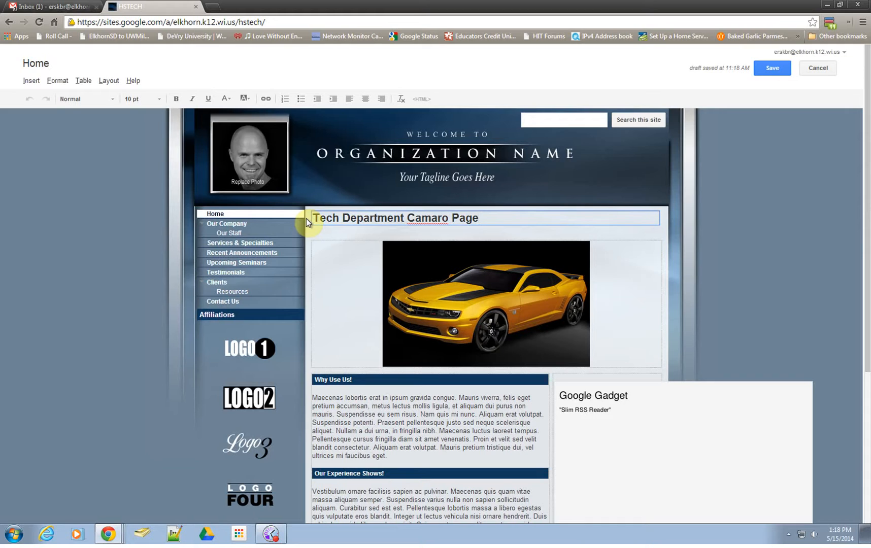
Replace the placeholder paragraph under the "Why Use Us!" heading with "There is no other Tech Department!"
left_click(407, 430)
scroll(406, 431, "down", 3)
left_click_drag(396, 304, 299, 239)
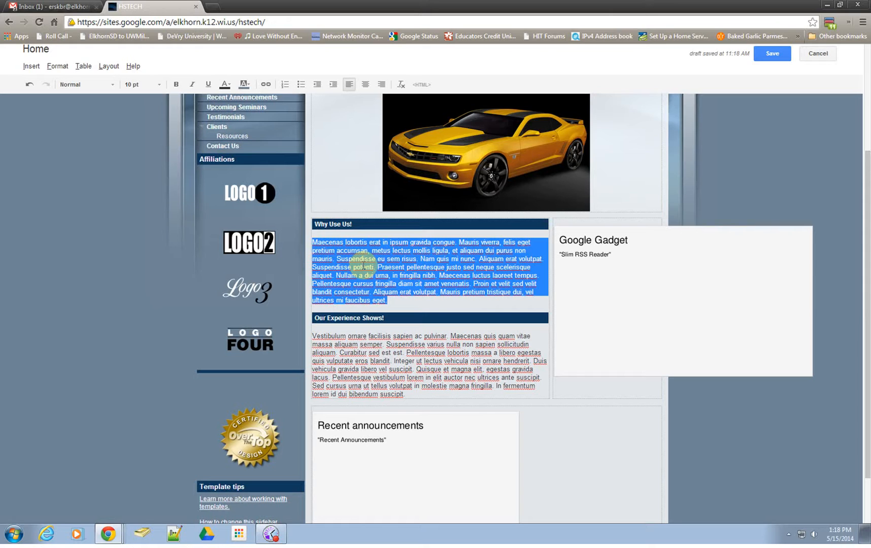
key("BackSpace")
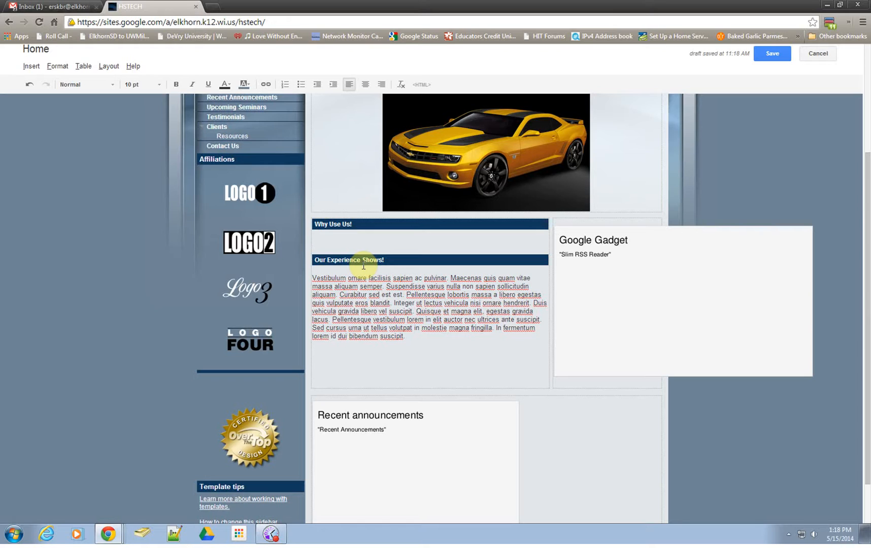
type("There is no other Tech Deparm")
type("ment!")
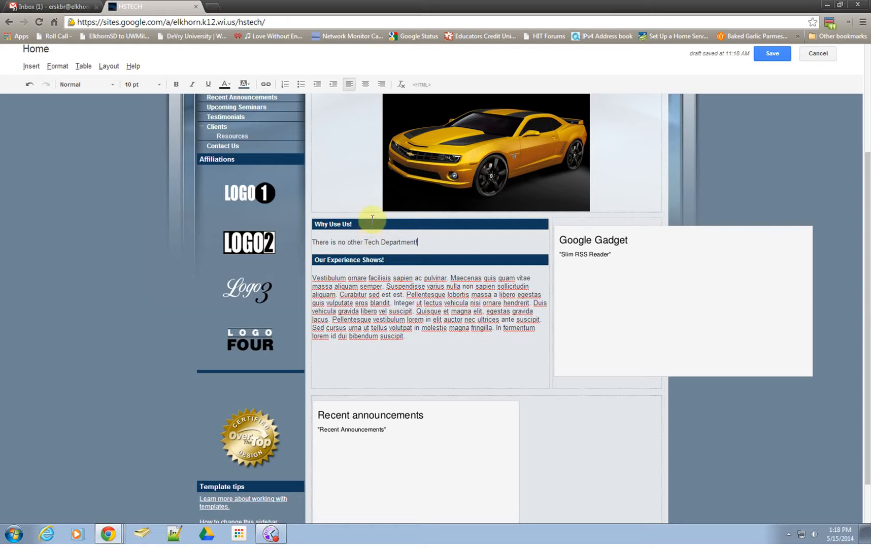
Change the "Why Use Us!" section heading to "Tech Department Projects"
scroll(457, 273, "down", 1)
scroll(454, 272, "up", 5)
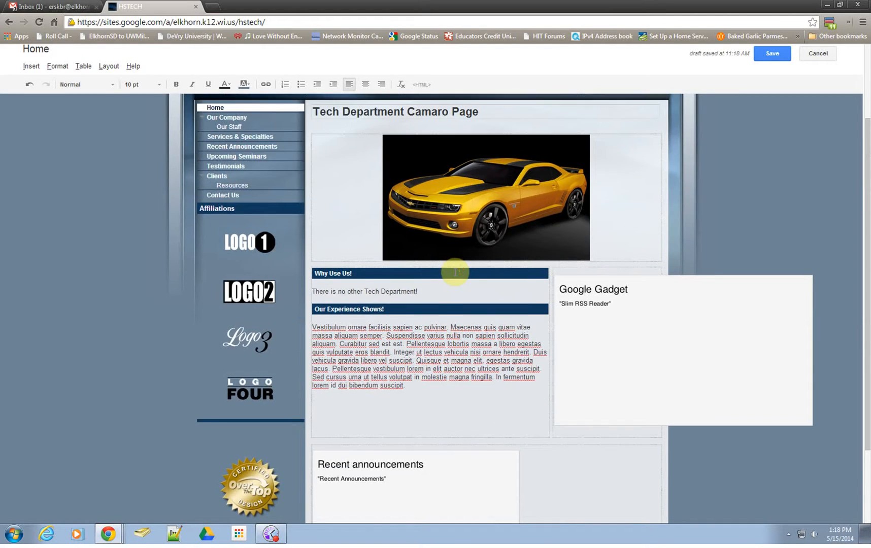
left_click(353, 379)
left_click_drag(353, 380, 306, 380)
key("BackSpace")
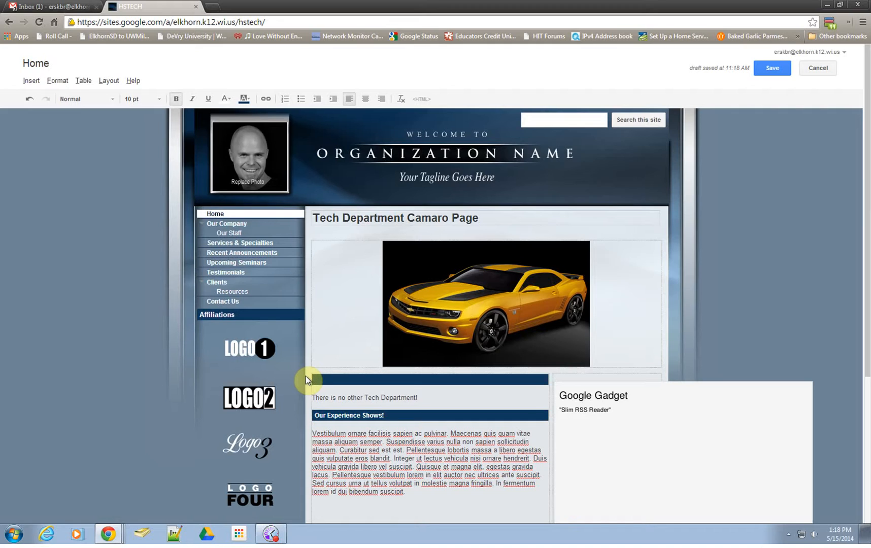
type("Tech Department Projects")
Replace the text under "Tech Department Projects" with three lines: "-ChromeBooks for 1:1", "-Trouble Tickets" and "-Creating Tutorials"
left_click_drag(420, 397, 311, 397)
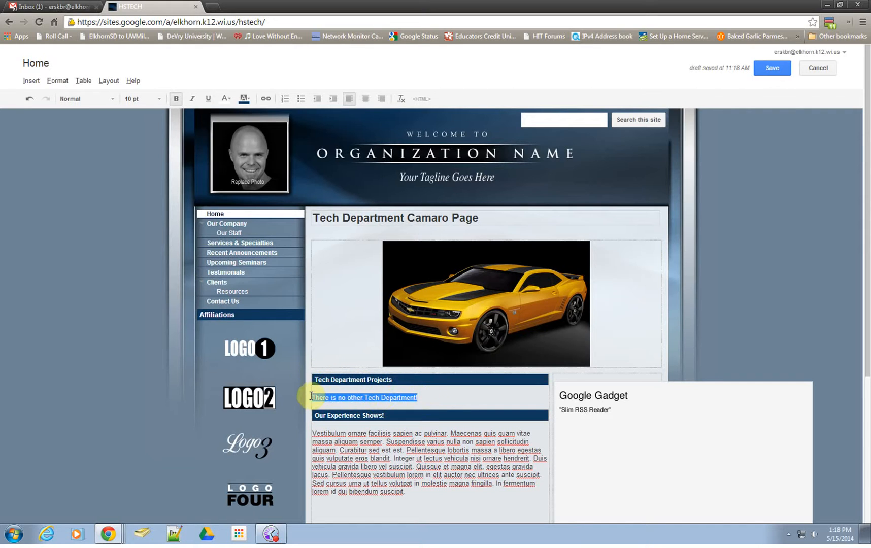
key("Delete")
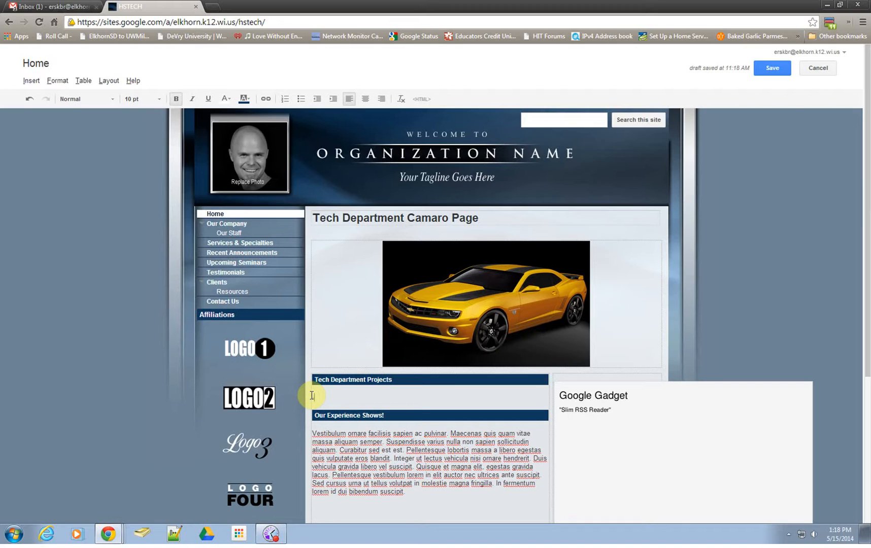
type("ChromeBooks for 1:1")
key("Return")
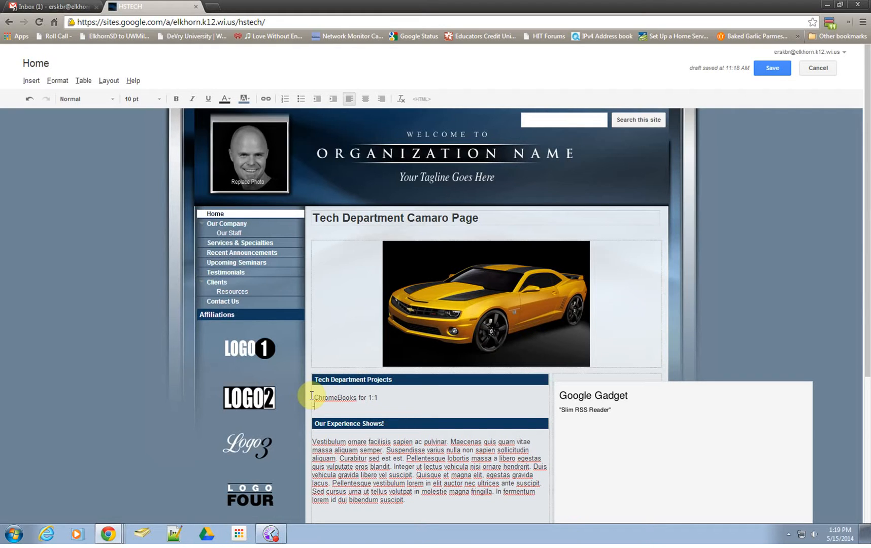
type("-Trouble Tickets")
key("Return")
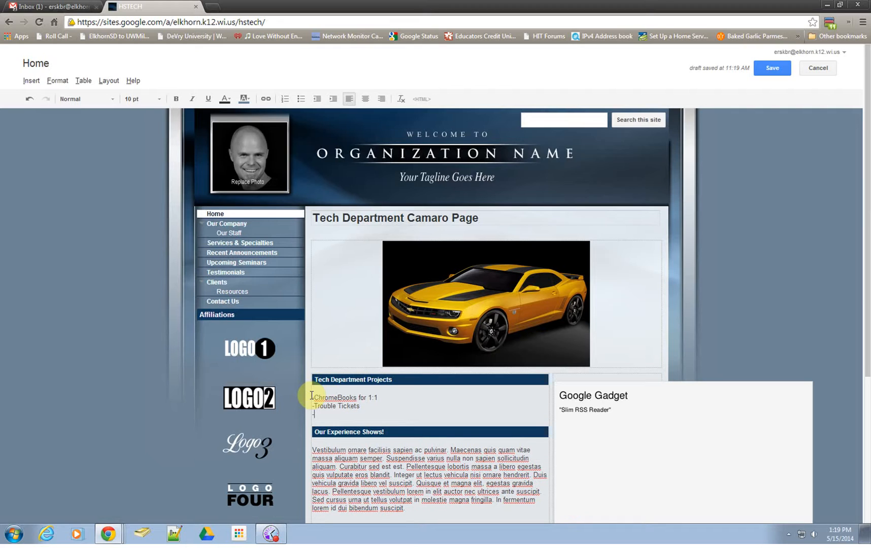
type("-Creating Tutorials")
key("Return")
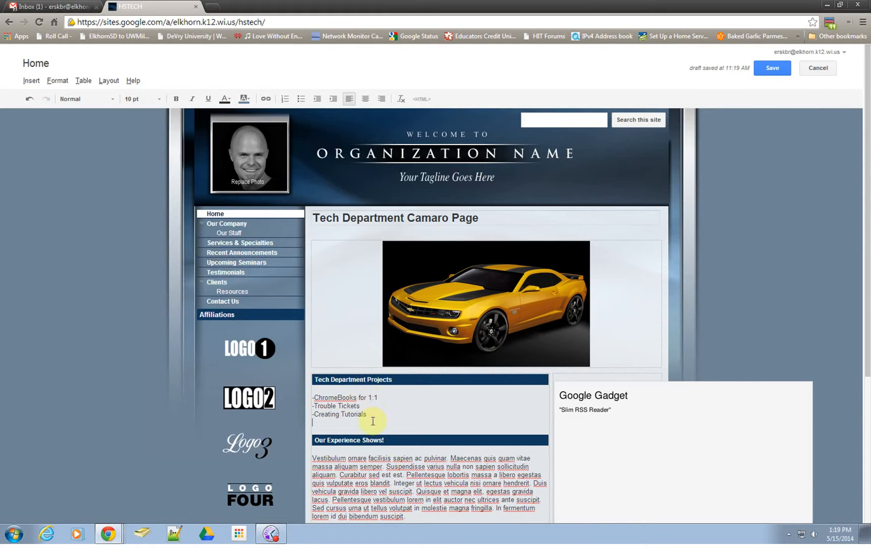
Remove the Recent announcements gadget from the section below the "Our Experience Shows!" text
scroll(411, 457, "down", 3)
scroll(413, 459, "down", 1)
scroll(415, 451, "up", 1)
scroll(414, 391, "down", 1)
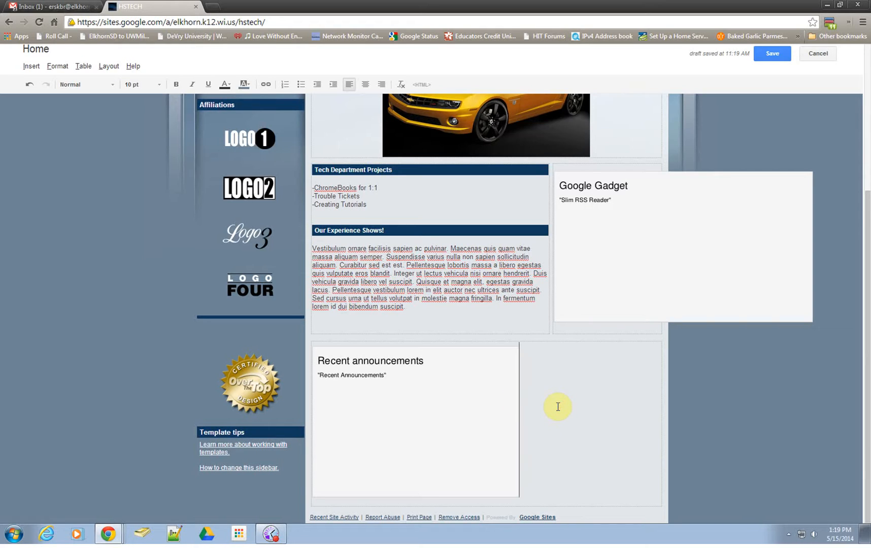
left_click(445, 412)
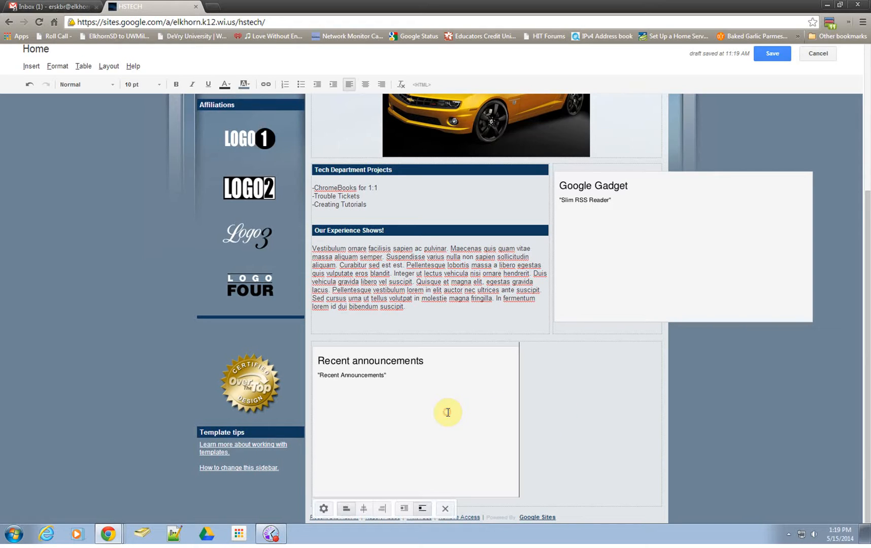
left_click(446, 509)
Choose the personal account's Google Calendar for insertion into the emptied section at the end of the page
left_click(363, 407)
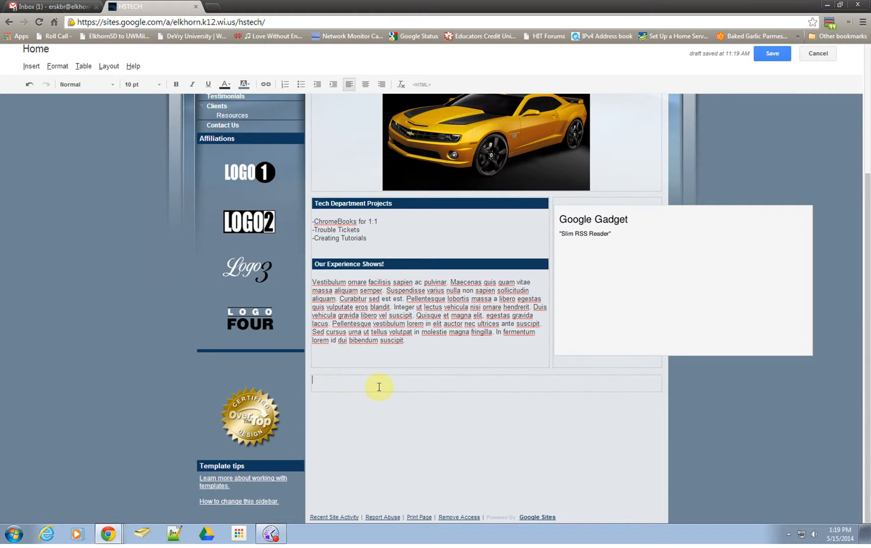
left_click(31, 67)
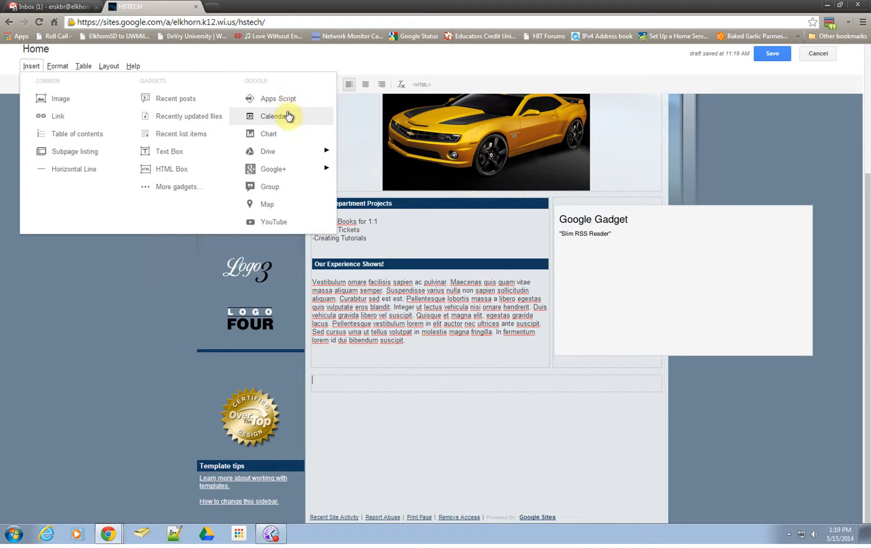
left_click(270, 120)
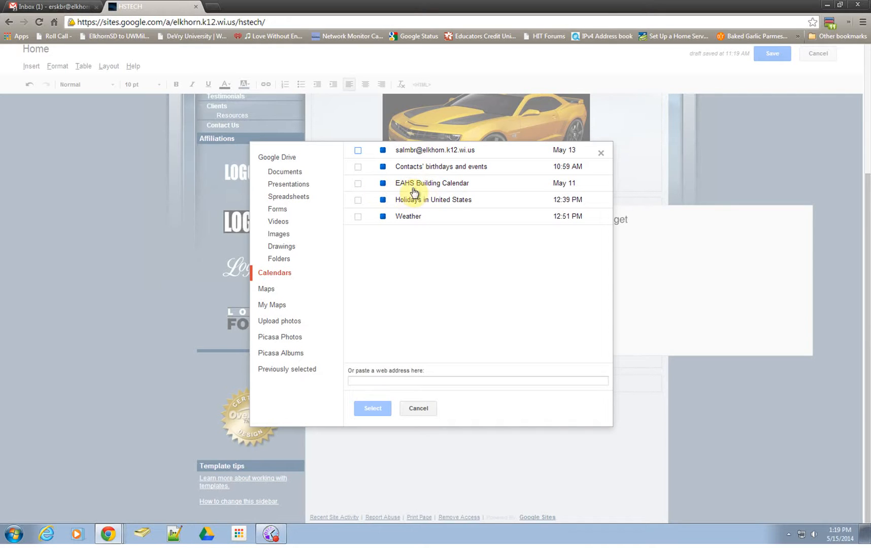
left_click(357, 151)
left_click(373, 409)
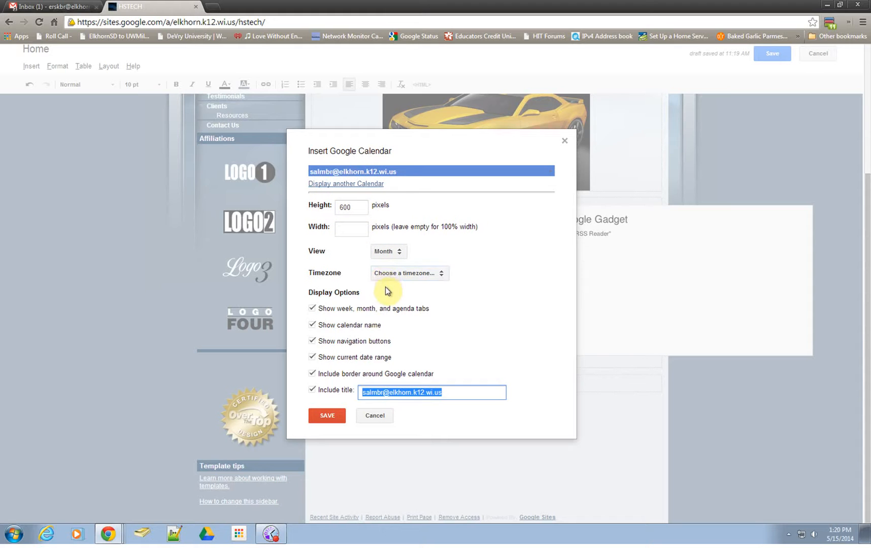
Set the calendar's timezone to GMT-06:00 Central Time - Chicago and insert it with the other display options at their defaults
left_click(430, 276)
scroll(429, 325, "down", 5)
scroll(430, 334, "down", 8)
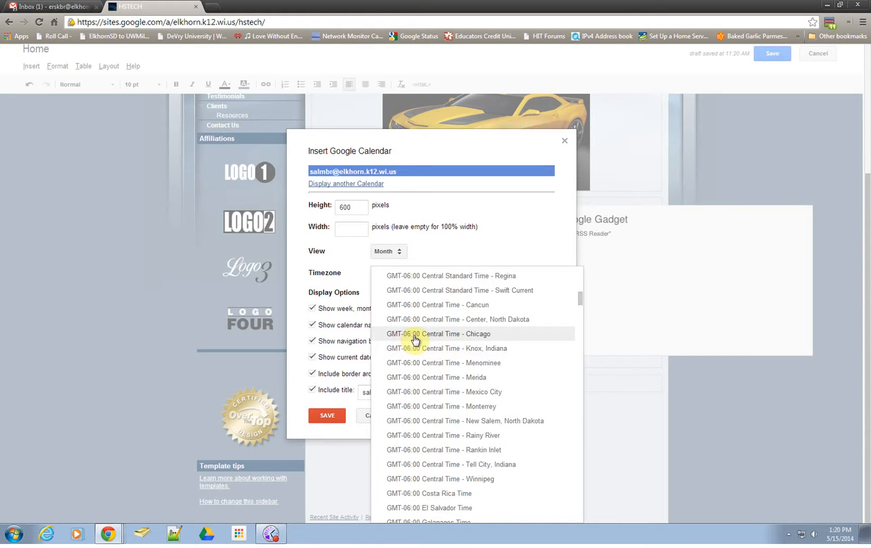
left_click(459, 337)
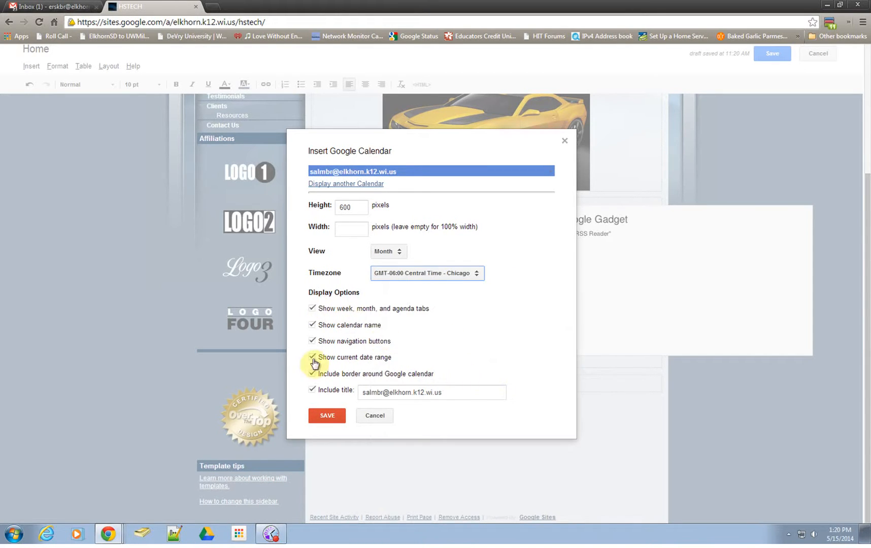
left_click(329, 417)
scroll(447, 374, "down", 4)
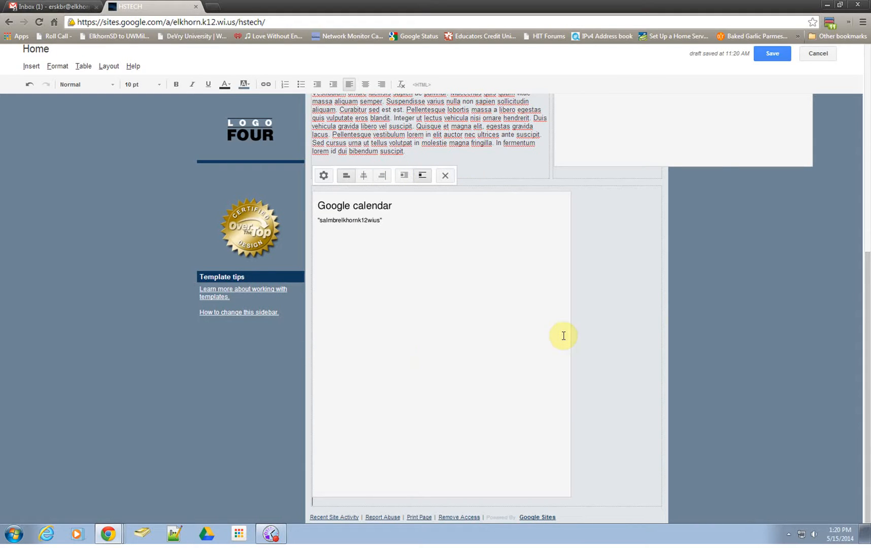
Save the page and review the published layout from the Camaro banner down to the embedded calendar
left_click(772, 54)
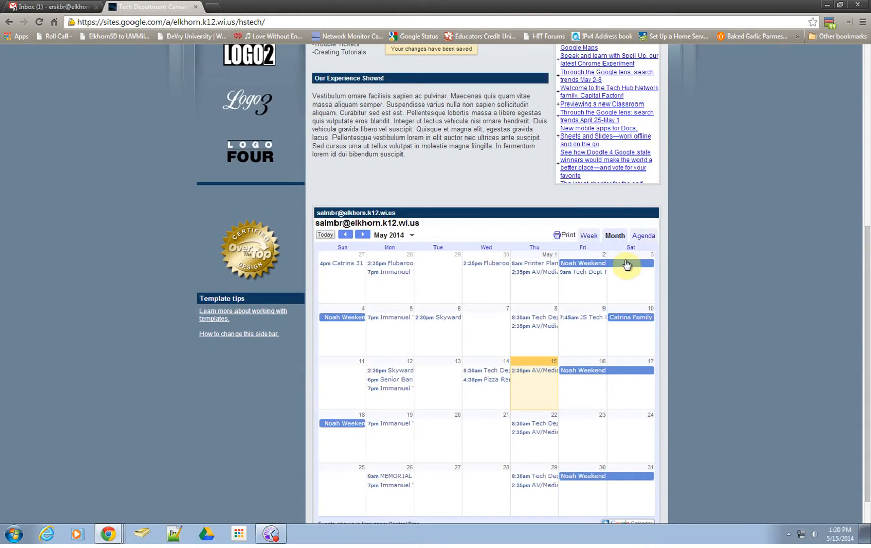
scroll(627, 265, "down", 1)
scroll(627, 262, "up", 7)
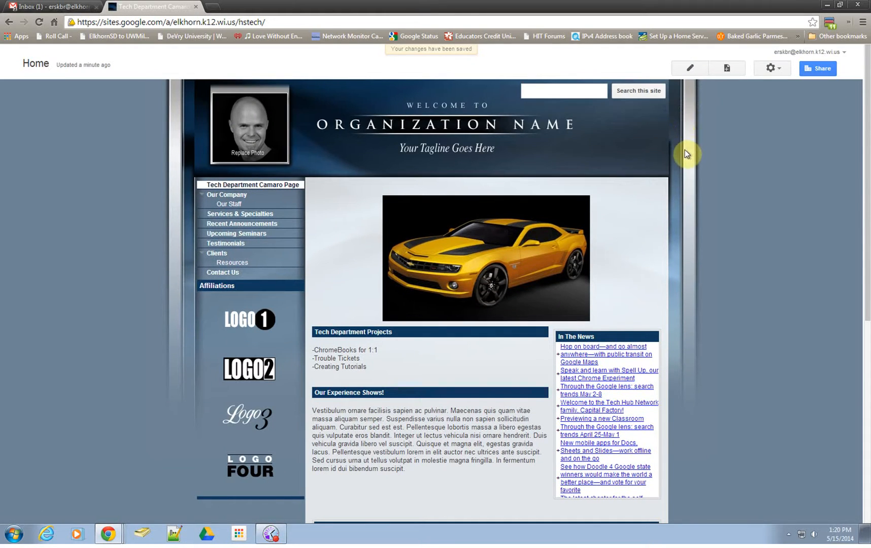
scroll(768, 193, "down", 5)
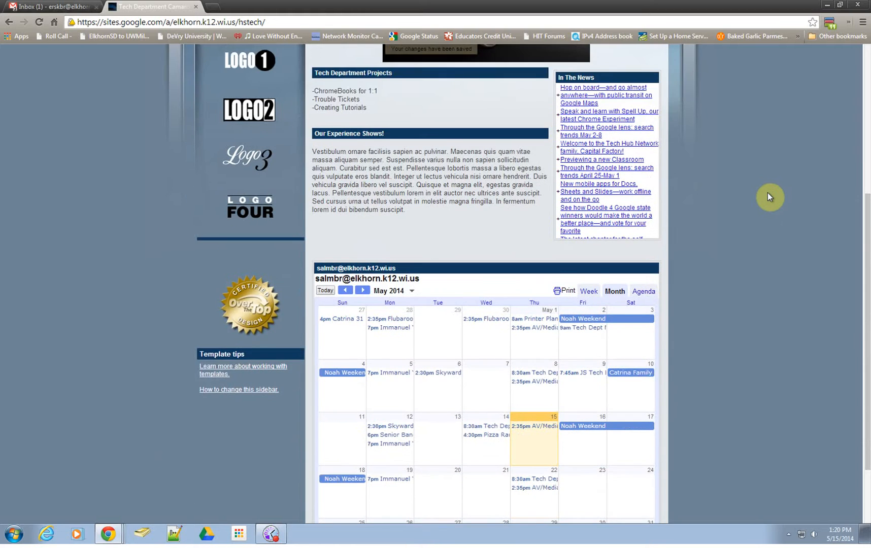
scroll(768, 192, "down", 2)
scroll(769, 190, "up", 2)
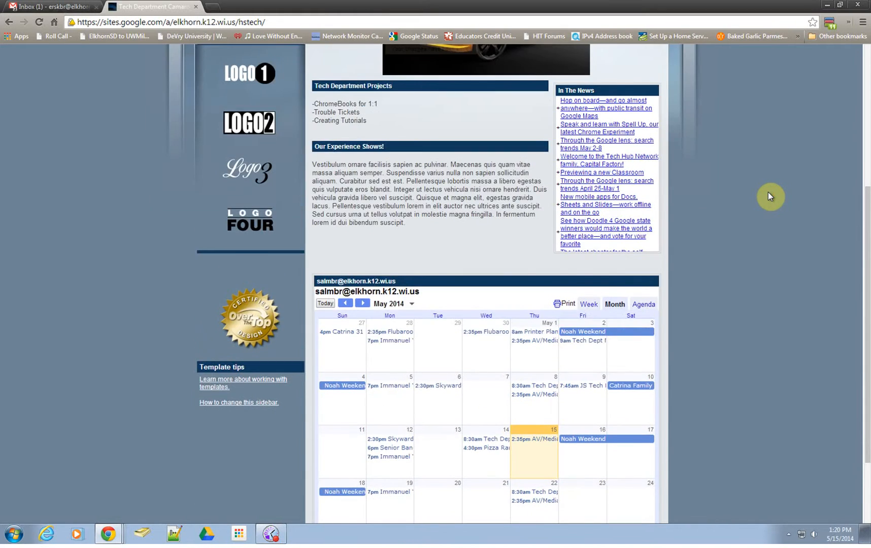
scroll(769, 192, "up", 5)
Reopen the page for editing, examine the Slim RSS Reader gadget's options beside the text sections, and save without changing anything
left_click(688, 69)
scroll(745, 257, "down", 1)
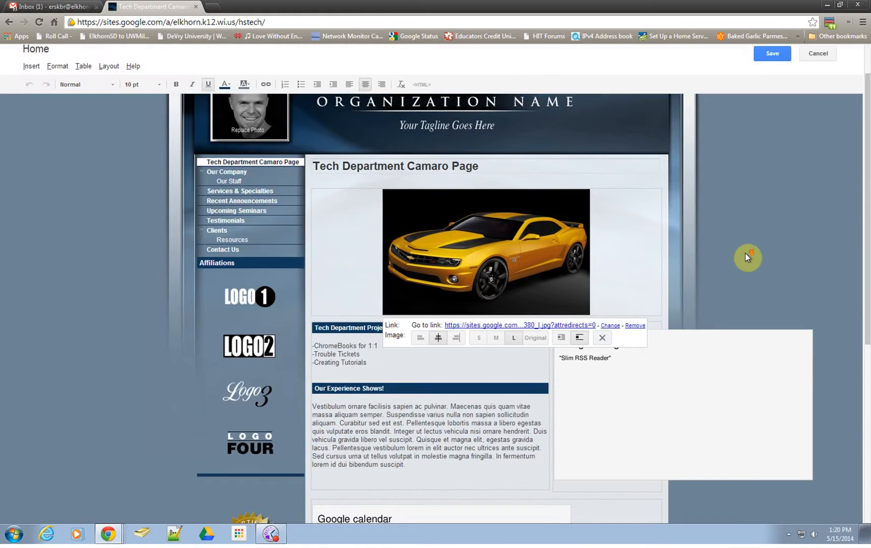
scroll(746, 254, "down", 6)
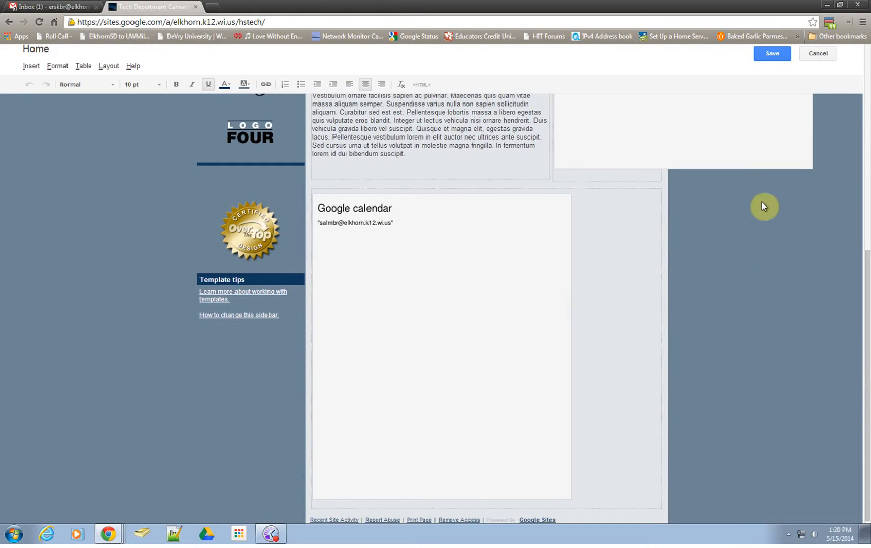
scroll(759, 204, "up", 3)
scroll(686, 262, "up", 1)
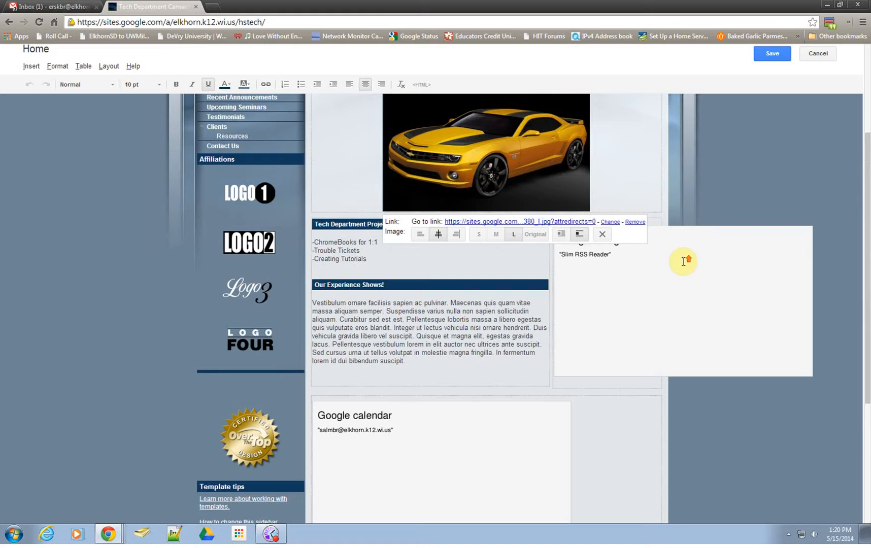
left_click(713, 288)
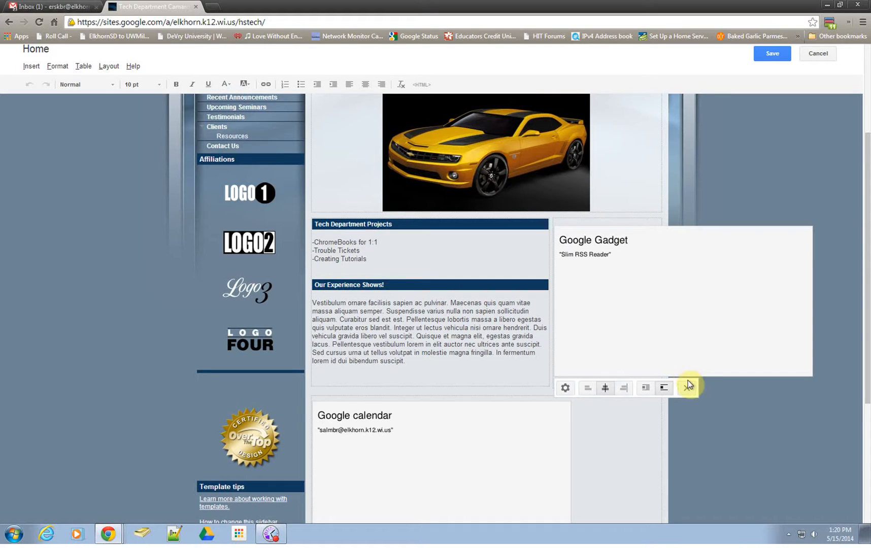
left_click(747, 177)
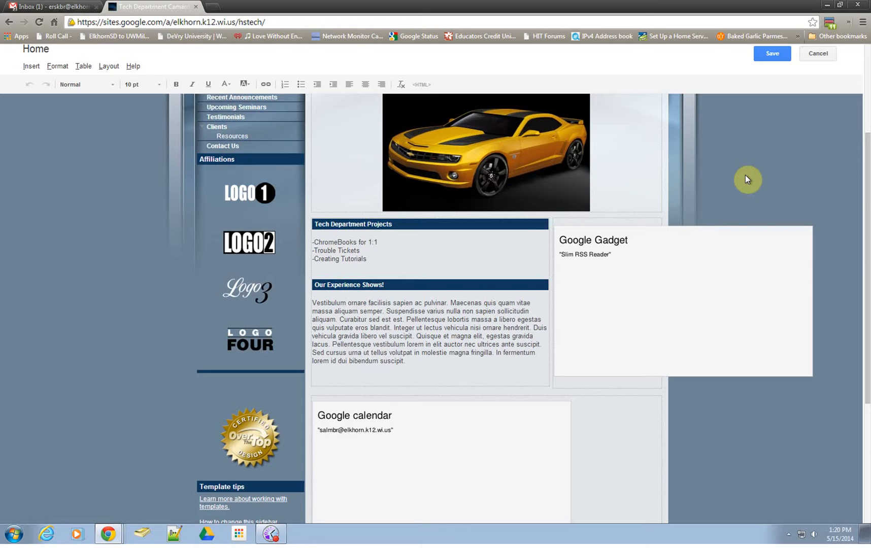
scroll(340, 335, "up", 3)
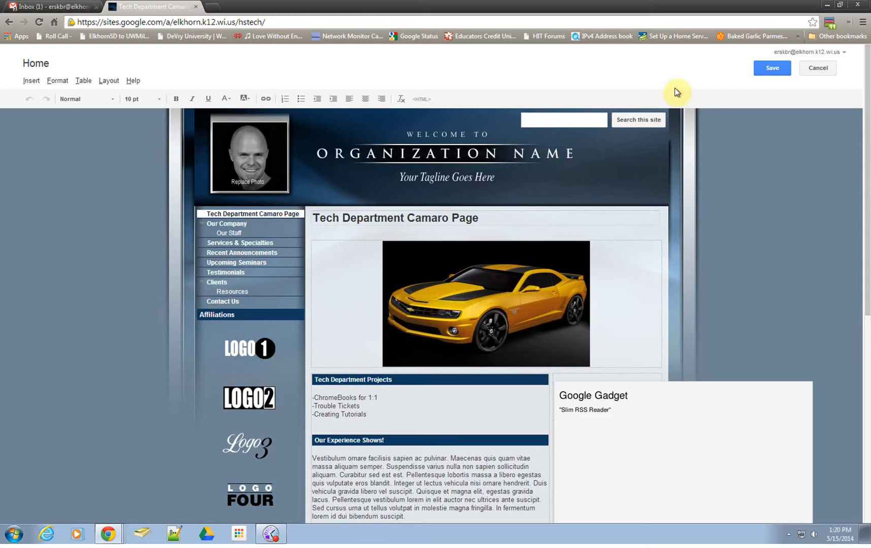
left_click(772, 69)
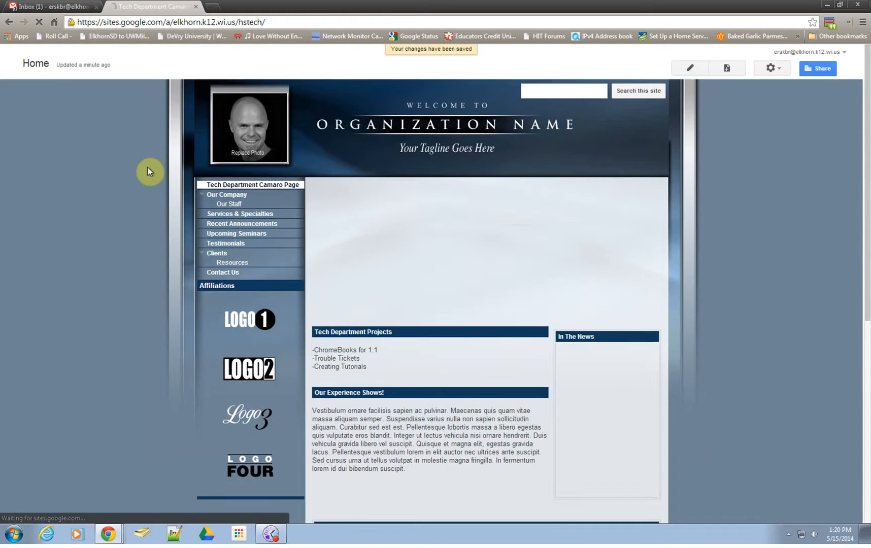
Open the site layout for editing and look over the sidebar's navigation and text box items
left_click(773, 68)
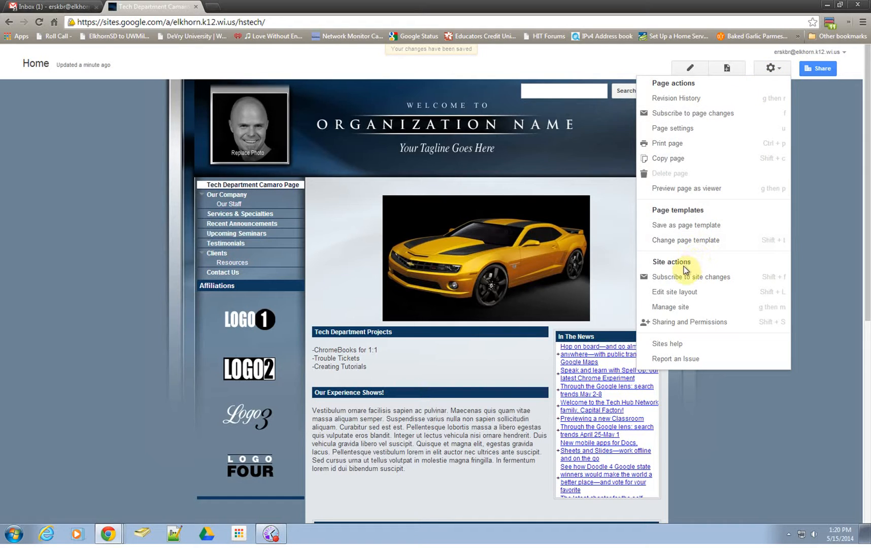
left_click(679, 294)
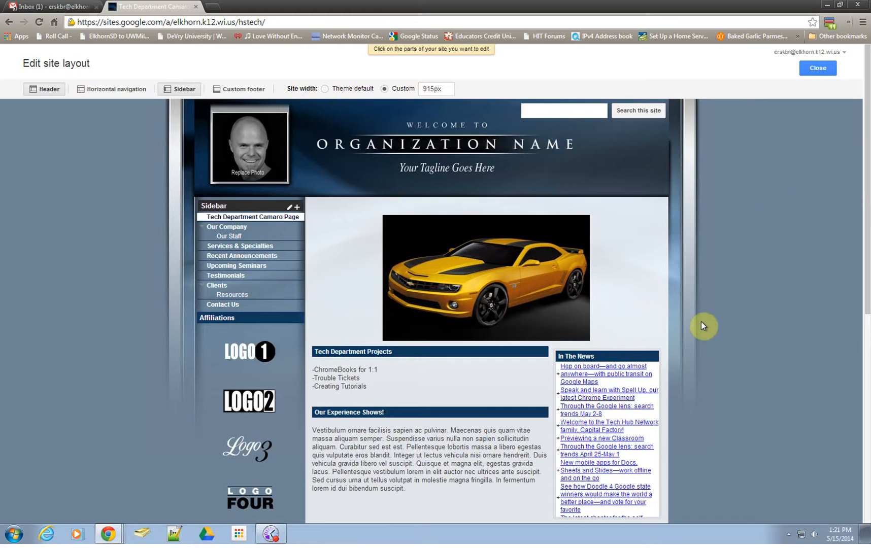
scroll(635, 317, "down", 3)
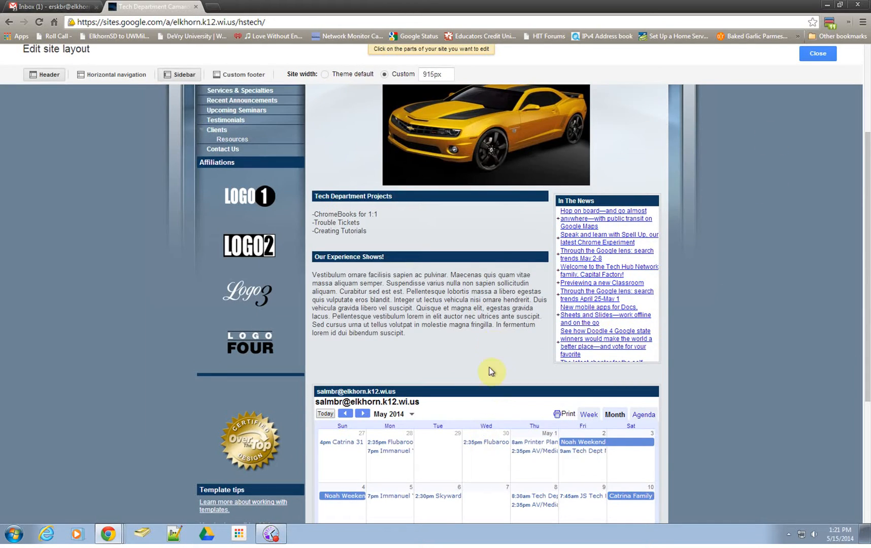
scroll(513, 408, "up", 3)
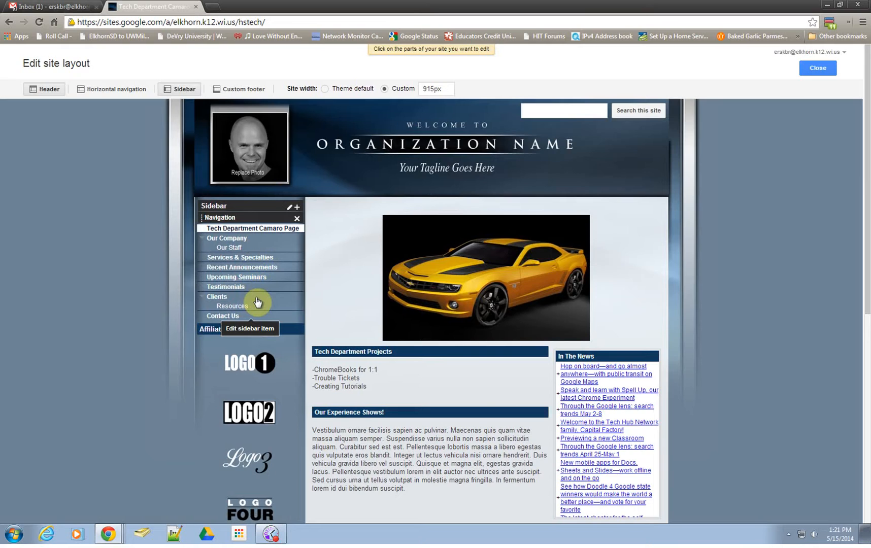
scroll(255, 301, "down", 5)
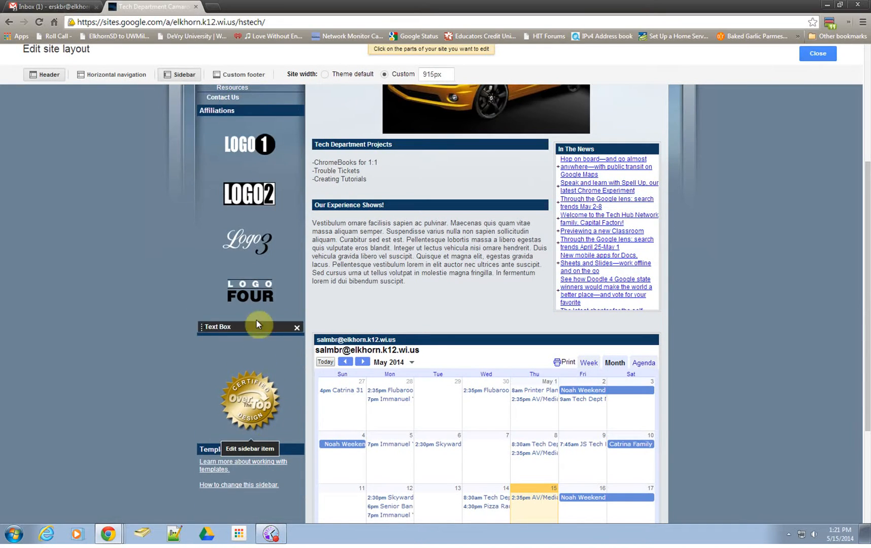
scroll(255, 279, "up", 3)
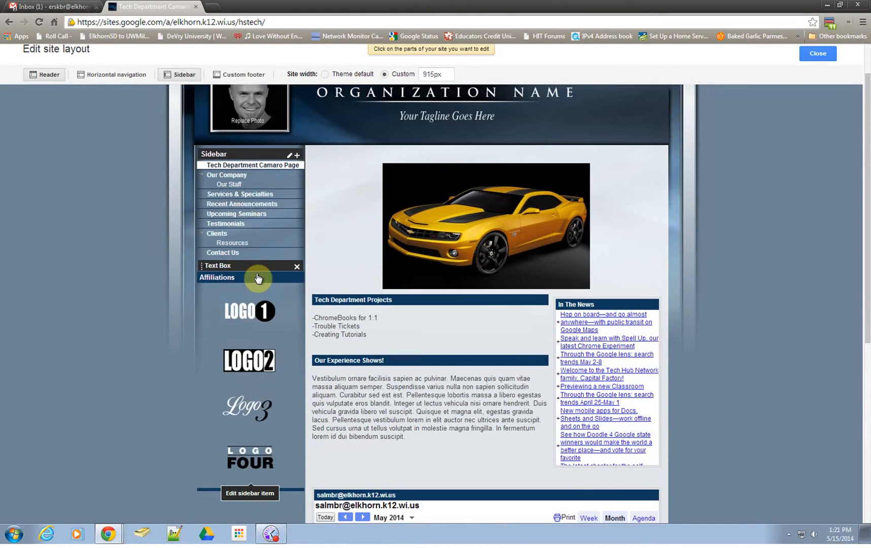
Open the Affiliations sidebar text box, examine its logo images and their options, and cancel without changes
left_click(257, 315)
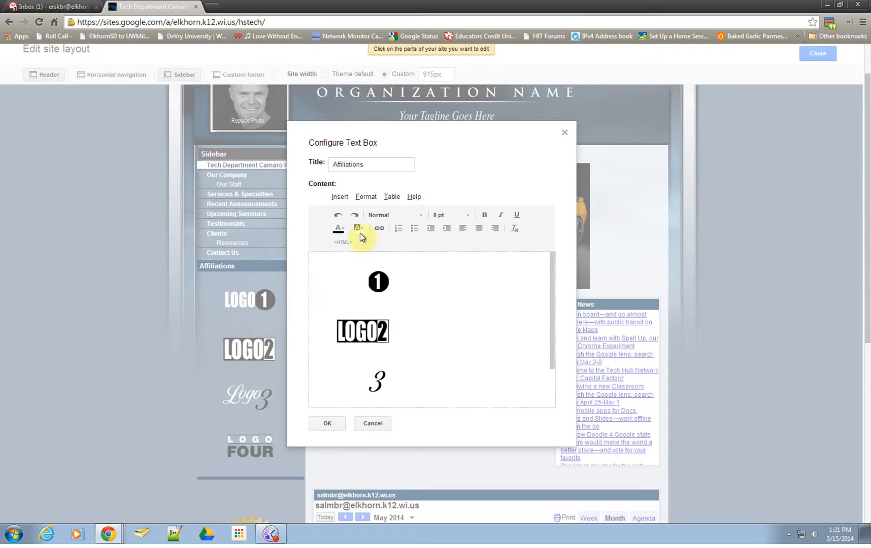
left_click(378, 284)
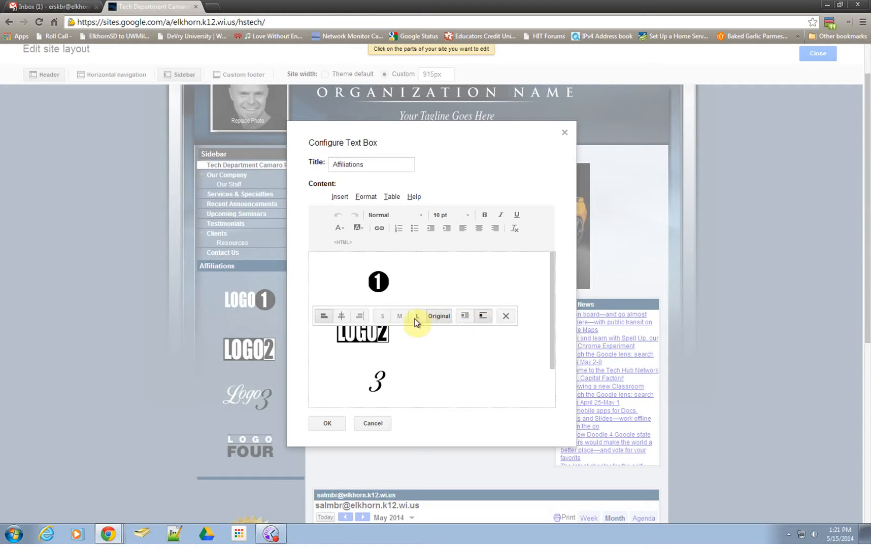
left_click(463, 363)
scroll(419, 342, "down", 4)
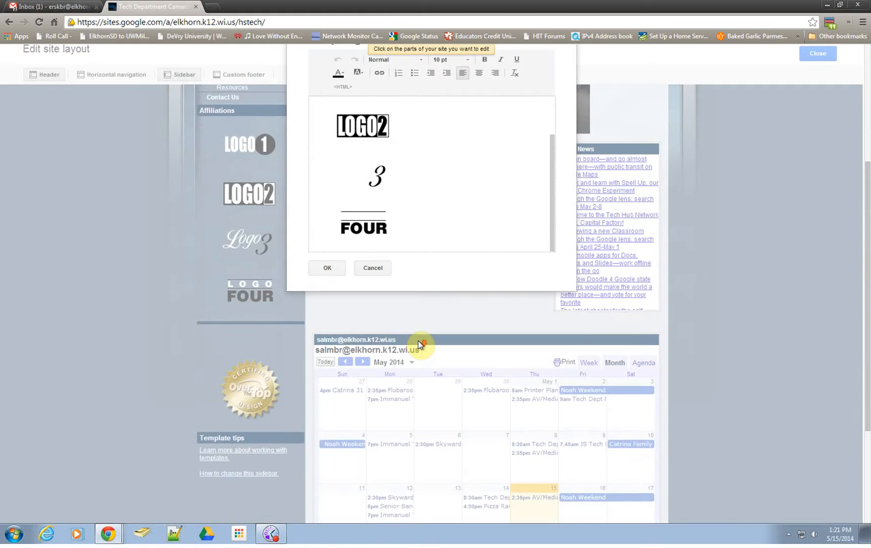
scroll(419, 344, "up", 2)
left_click(374, 373)
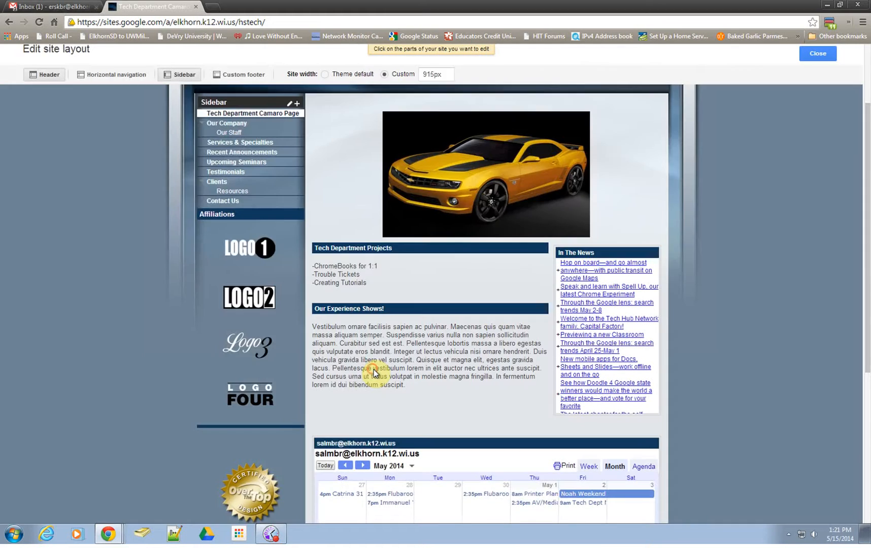
Open the sidebar's settings, examine its display side and width options, and cancel without changes
scroll(269, 363, "up", 2)
mouse_move(230, 249)
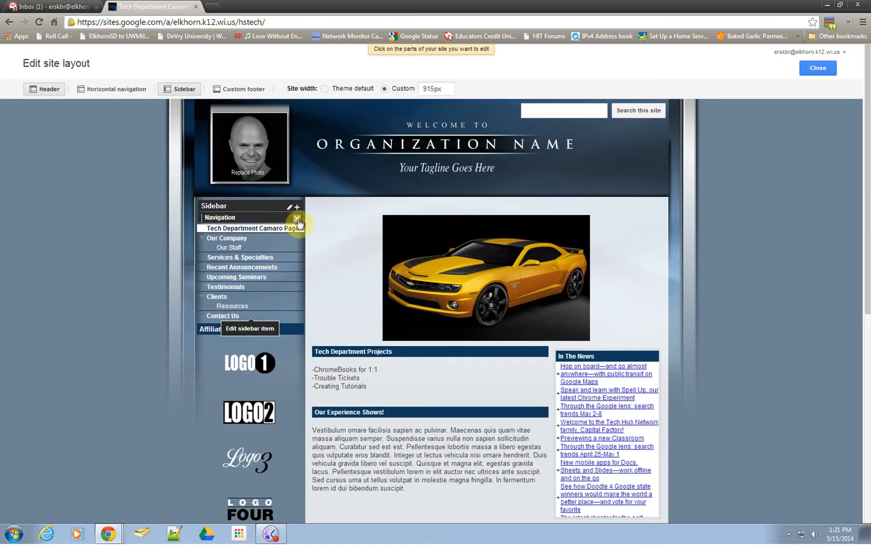
left_click(289, 207)
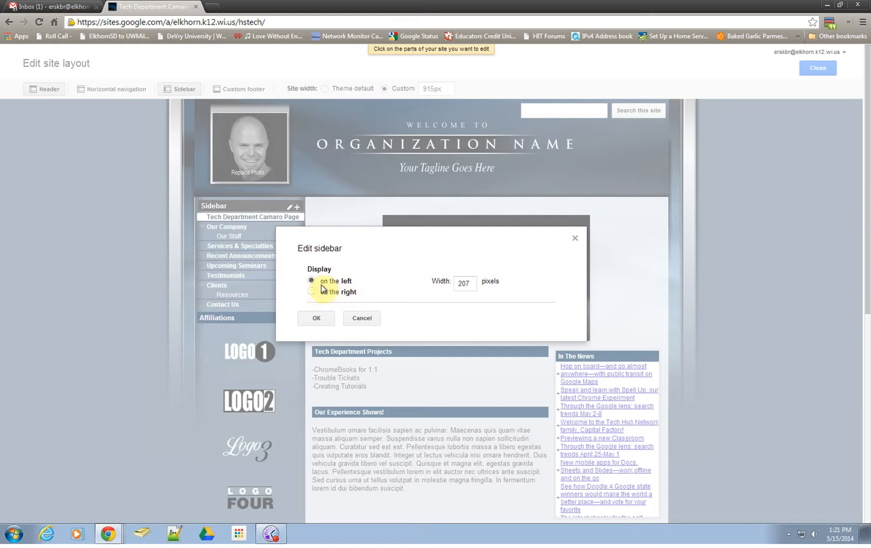
scroll(425, 284, "down", 2)
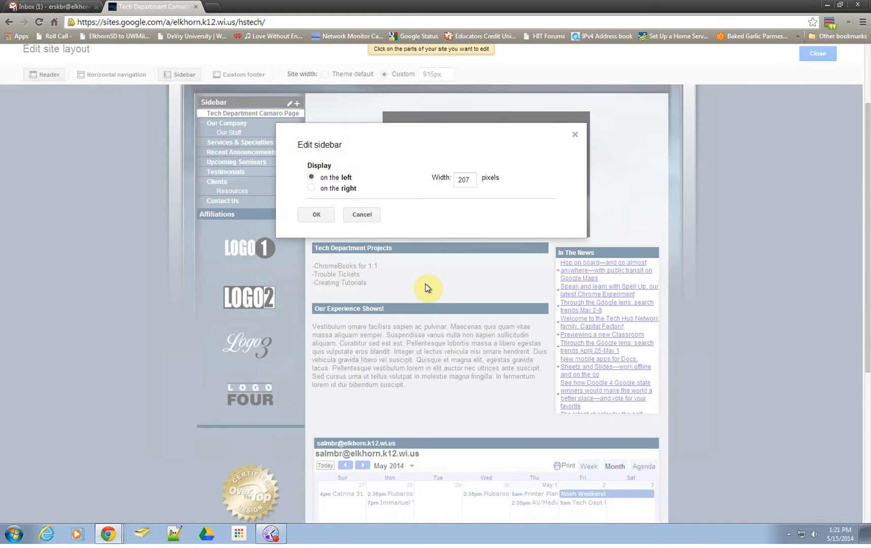
left_click(363, 217)
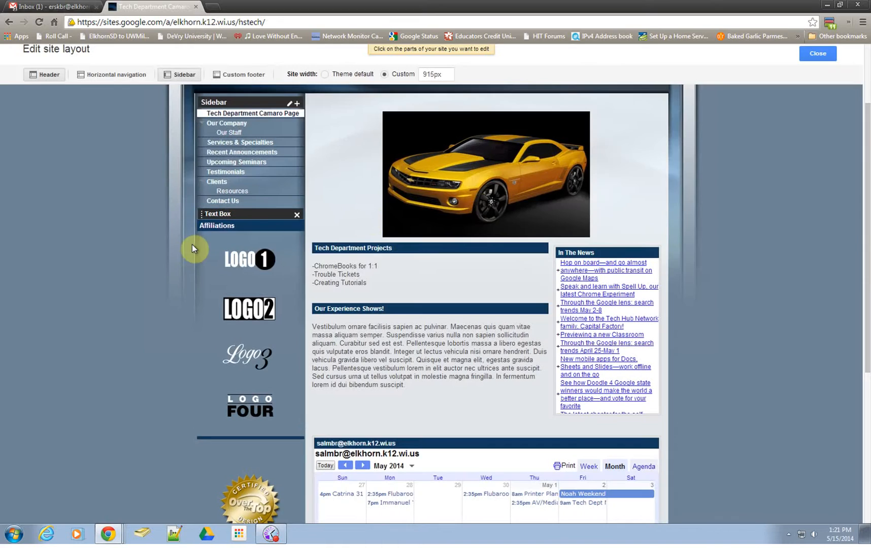
Configure the sidebar navigation to display its title, remove the Testimonials page from the list, and apply the changes
scroll(192, 245, "up", 2)
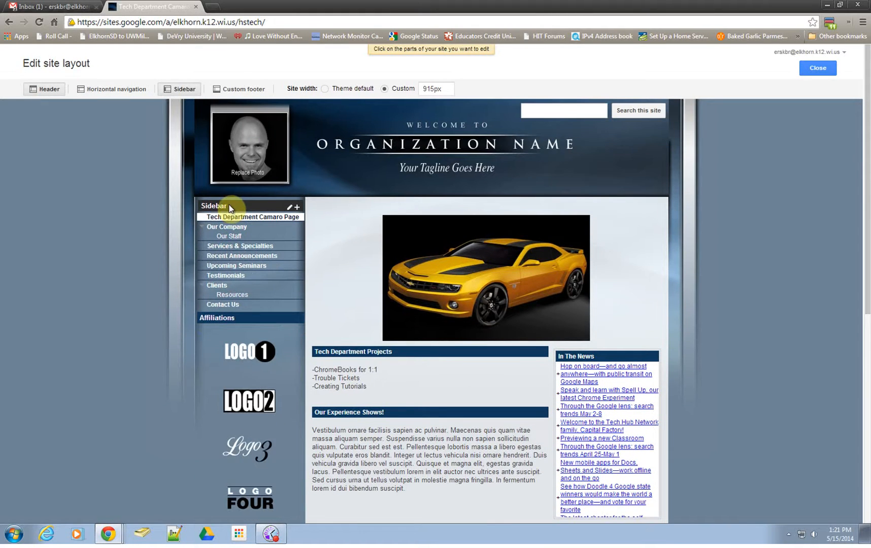
left_click(219, 223)
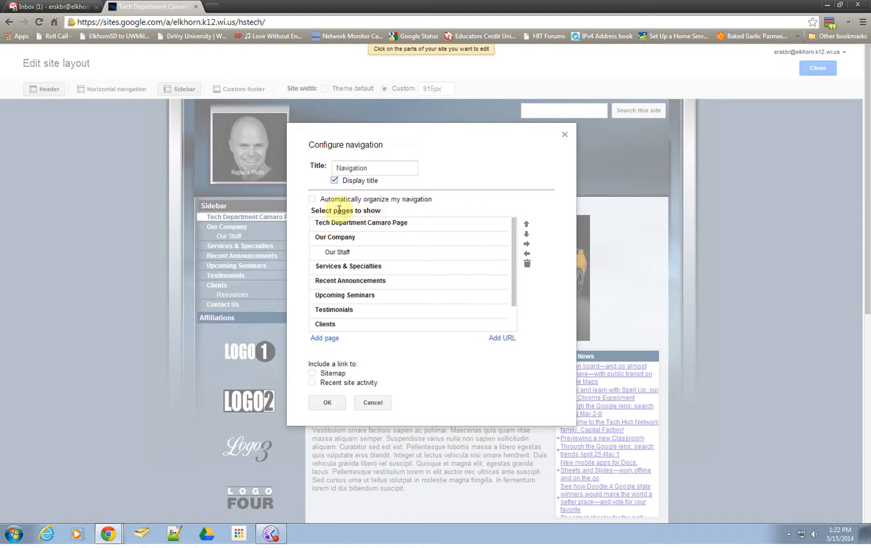
scroll(465, 249, "down", 3)
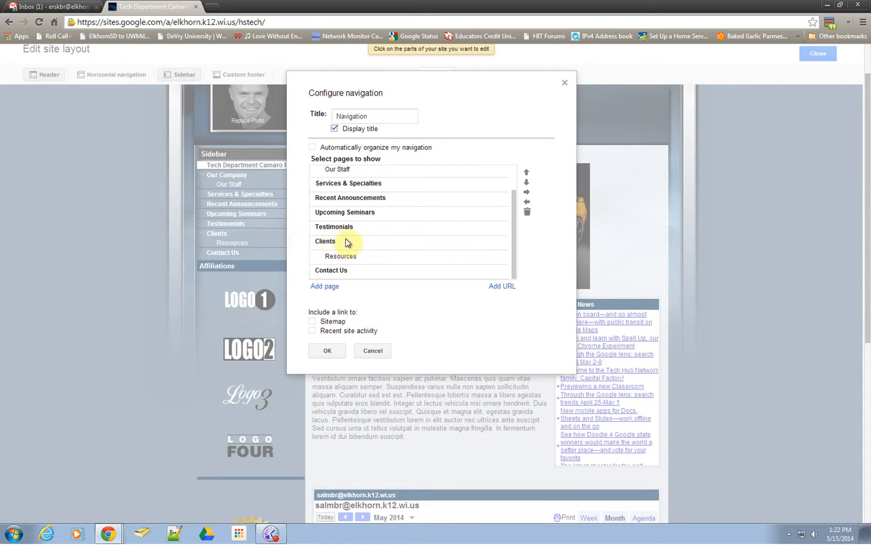
left_click(335, 228)
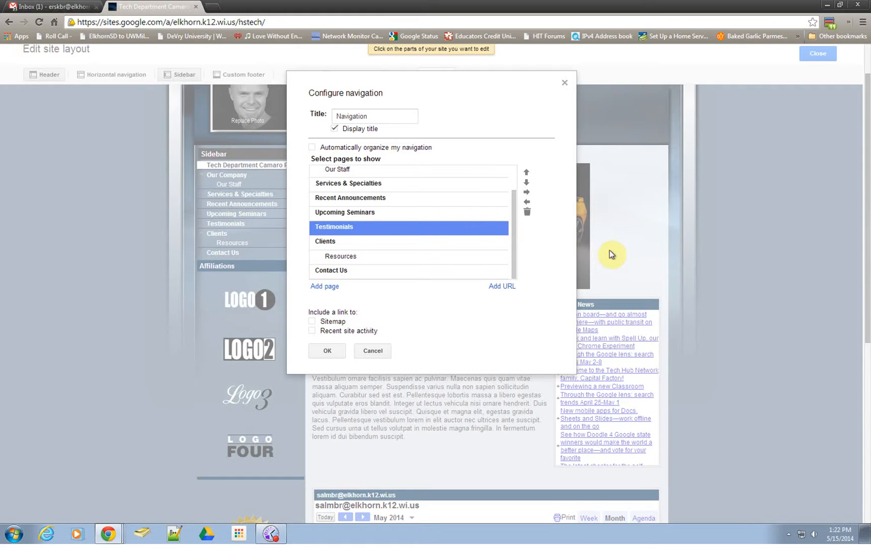
scroll(367, 235, "down", 4)
scroll(396, 226, "up", 4)
scroll(409, 241, "up", 1)
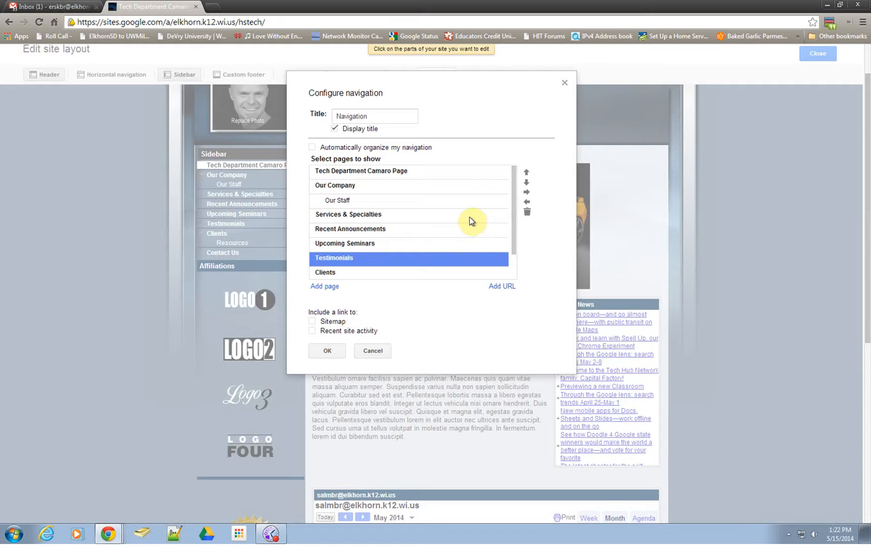
left_click(529, 216)
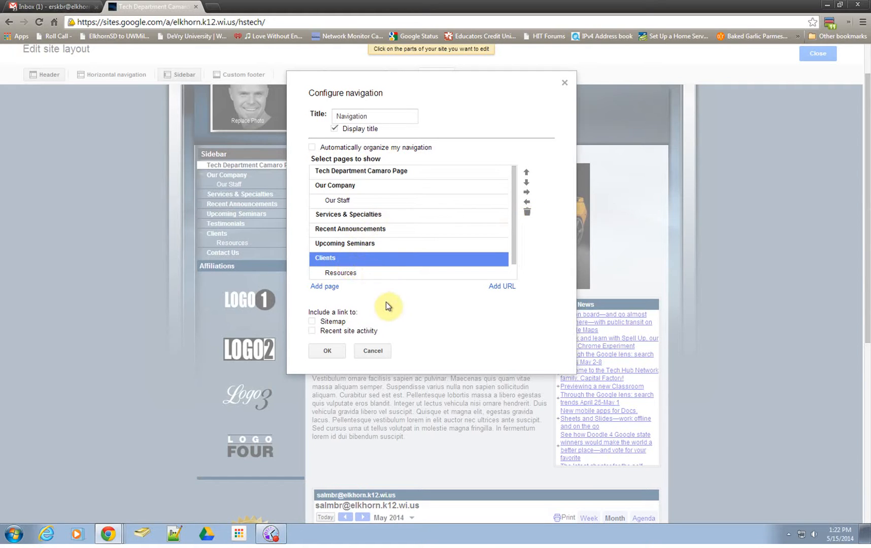
left_click(329, 354)
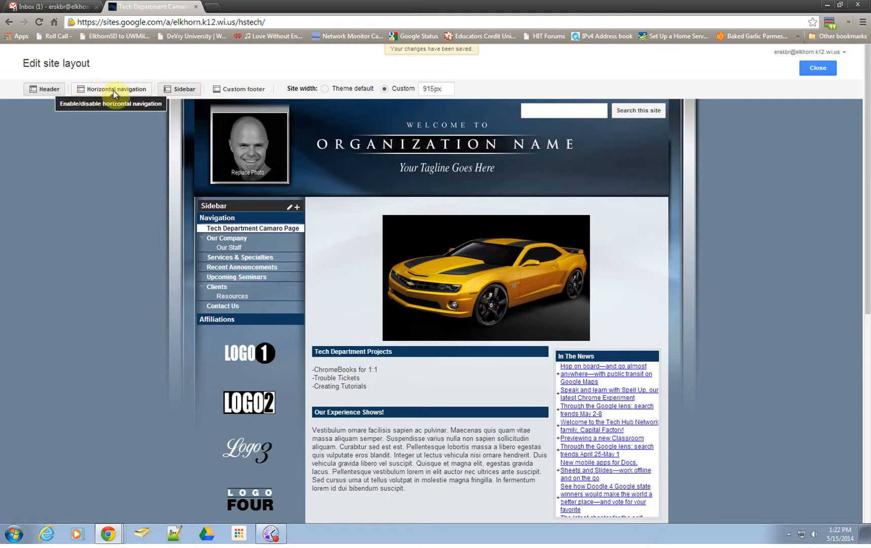
Enable the custom footer and enter the text "Elkhorn Area School District Tech Department Page at the High School"
left_click(125, 90)
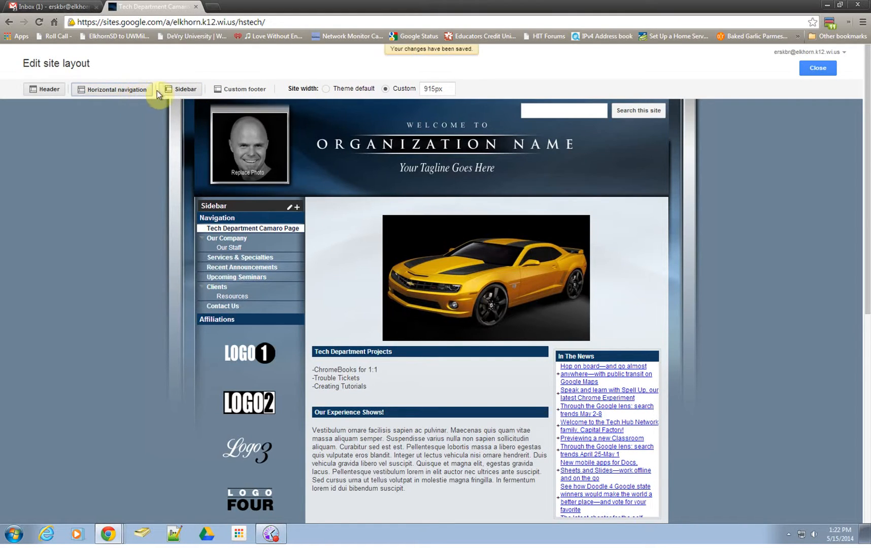
left_click(119, 91)
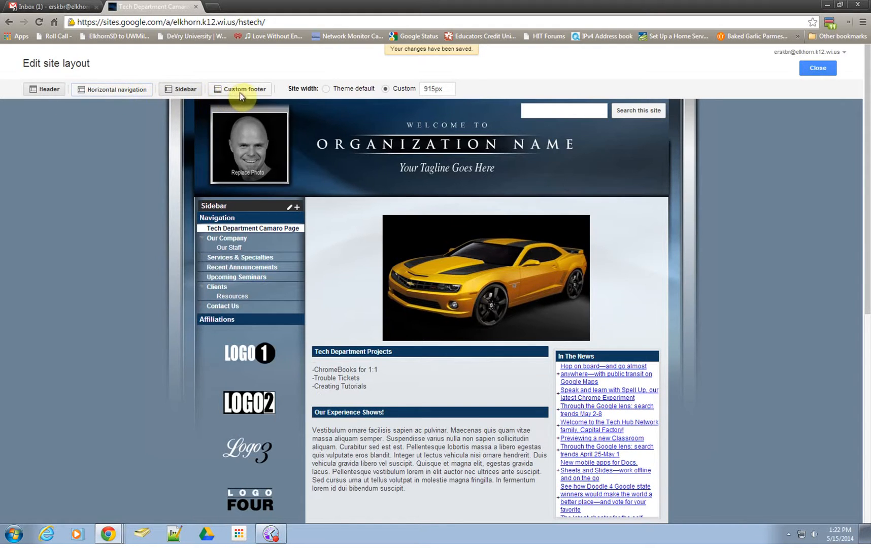
left_click(232, 92)
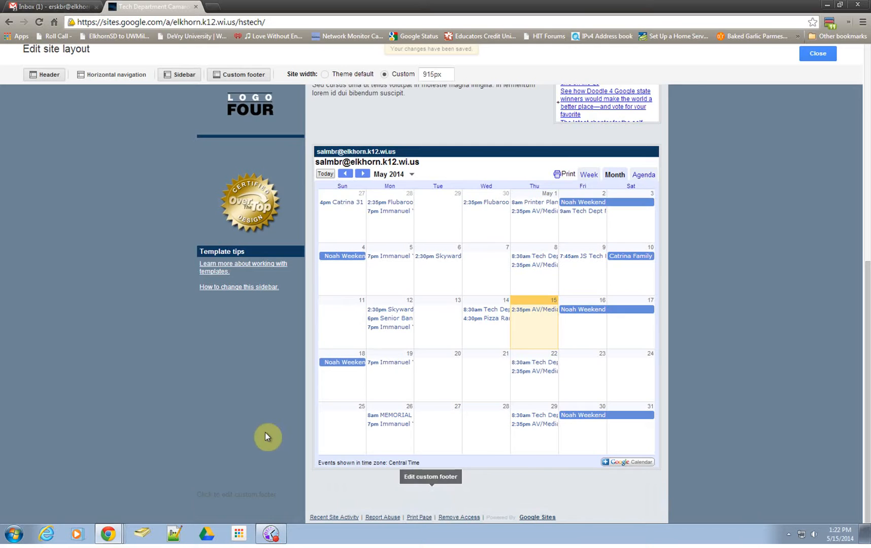
scroll(258, 430, "up", 8)
scroll(258, 434, "down", 8)
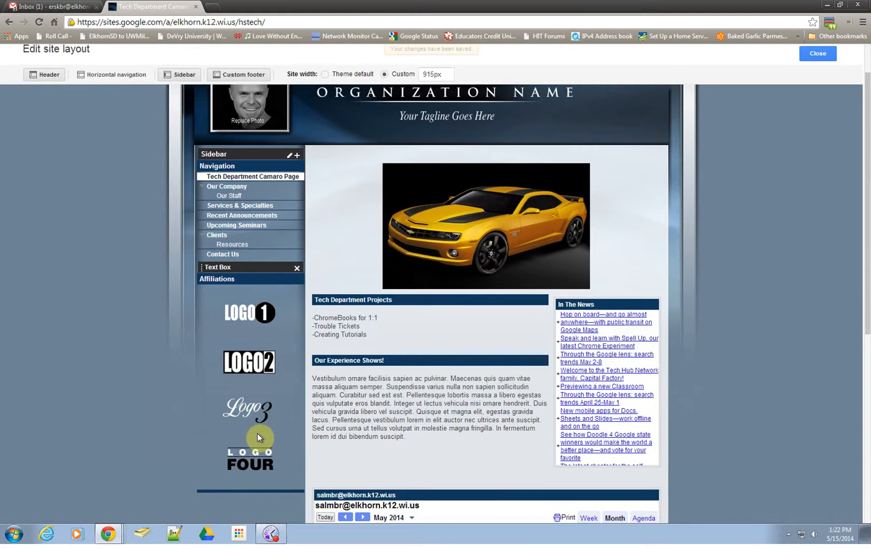
left_click(267, 498)
left_click(359, 269)
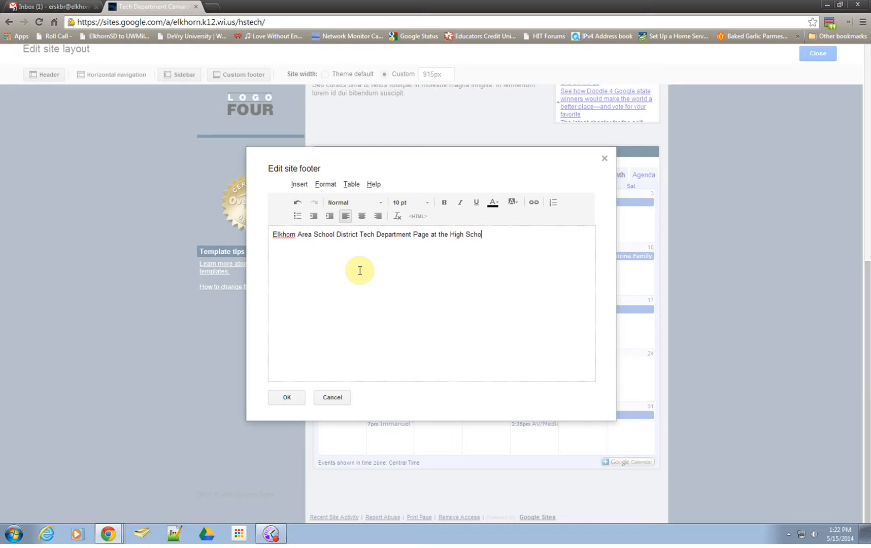
left_click(287, 398)
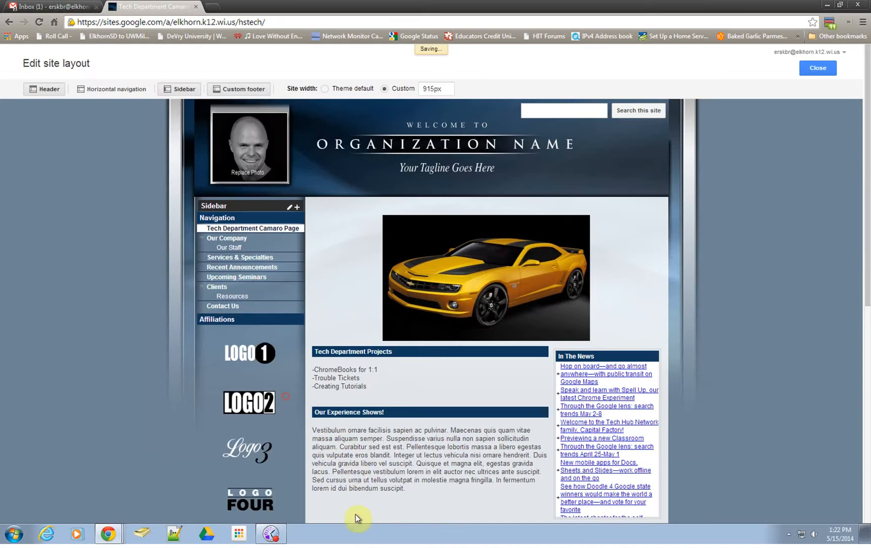
scroll(355, 493, "down", 3)
scroll(374, 423, "down", 5)
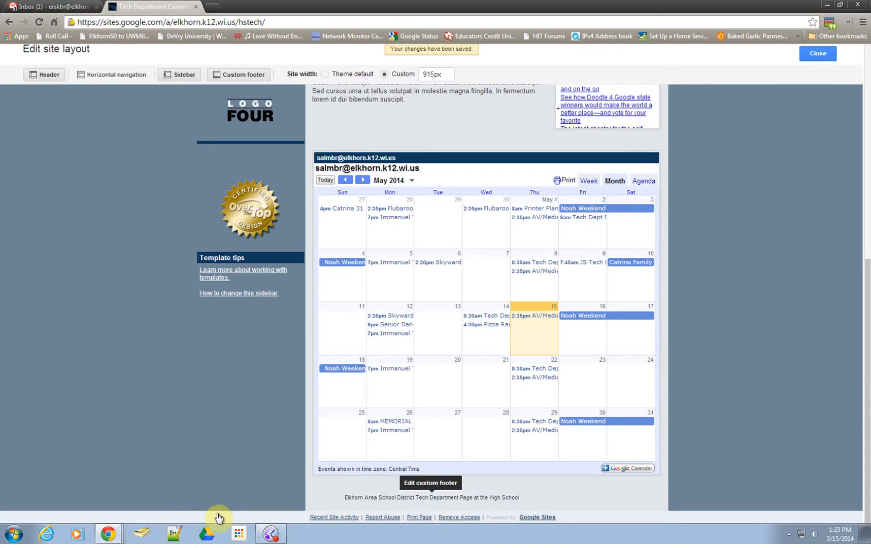
Open the site header configuration, examine the height, alignment and logo options, and cancel without changes
scroll(208, 415, "up", 8)
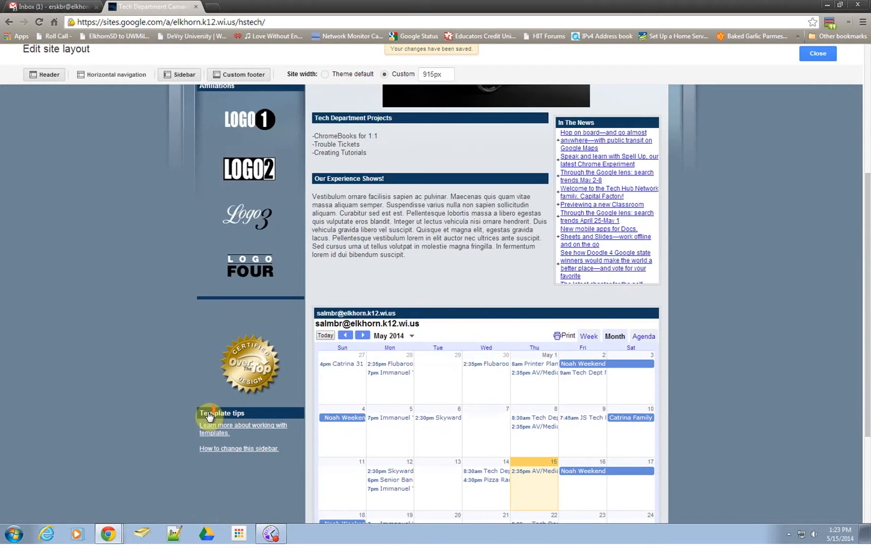
scroll(114, 142, "down", 8)
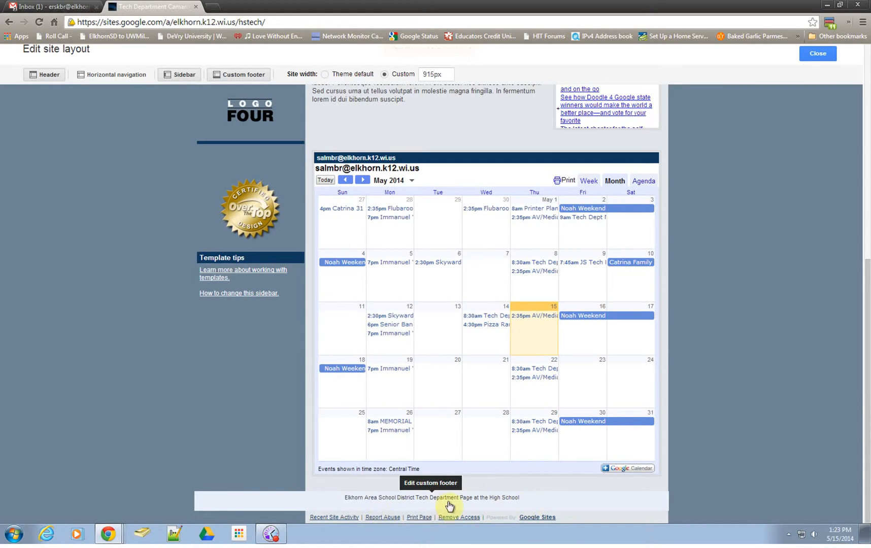
scroll(190, 425, "up", 1)
scroll(190, 424, "up", 7)
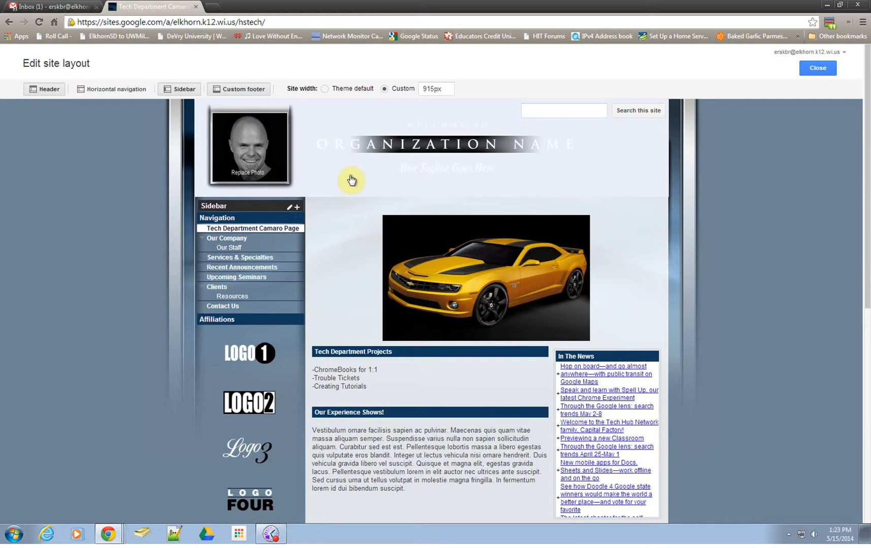
left_click(335, 183)
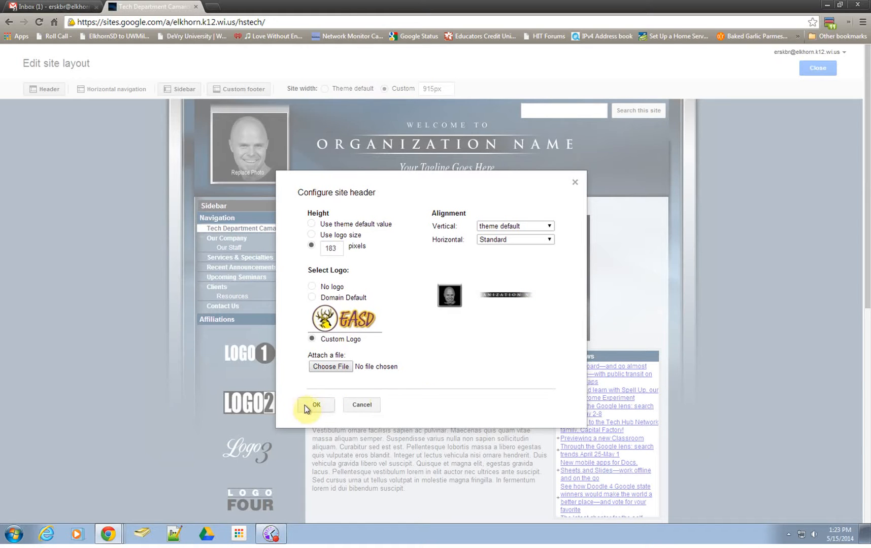
left_click(363, 405)
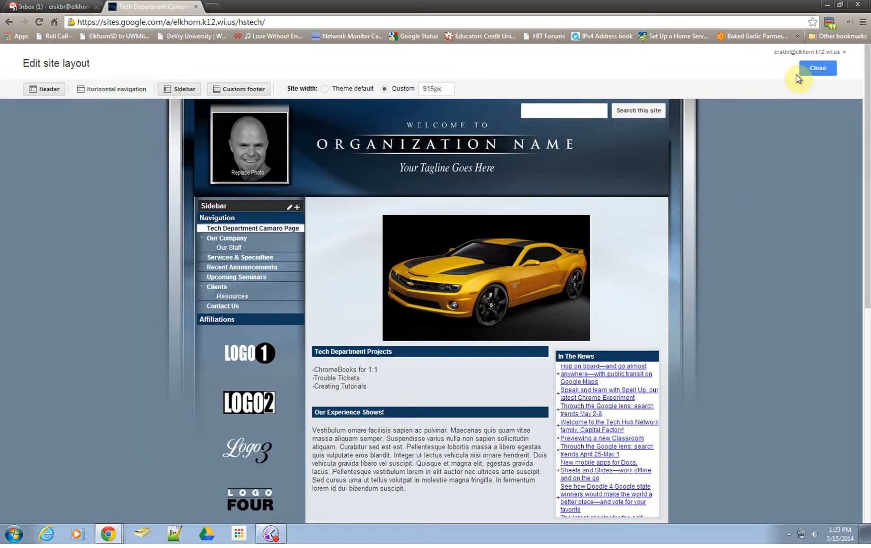
Close the site layout editor and look over the Home page
left_click(813, 68)
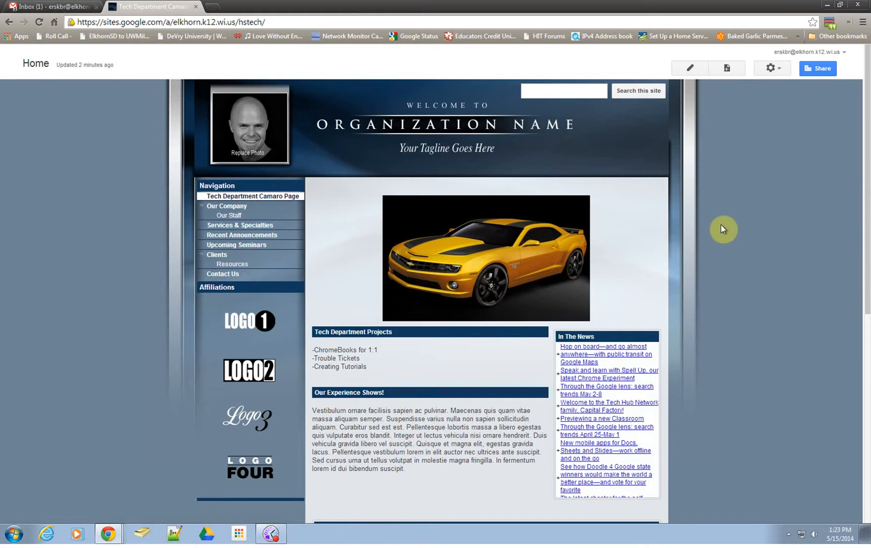
scroll(721, 224, "down", 4)
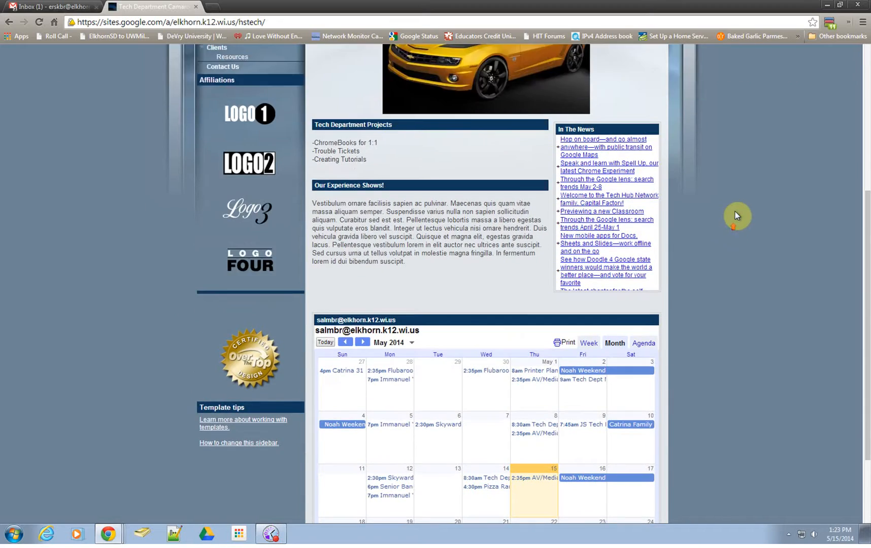
scroll(736, 212, "up", 4)
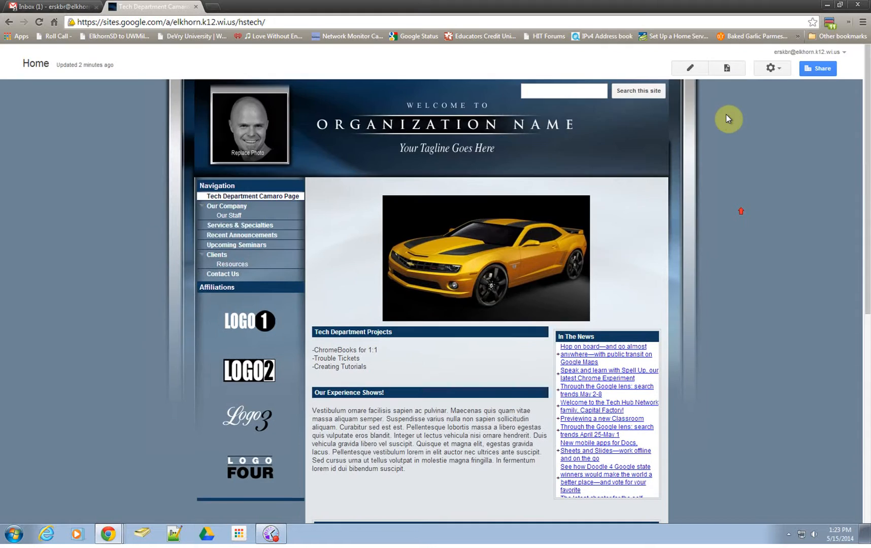
Go to the site management's list of pages and open the Clients page from it
left_click(782, 70)
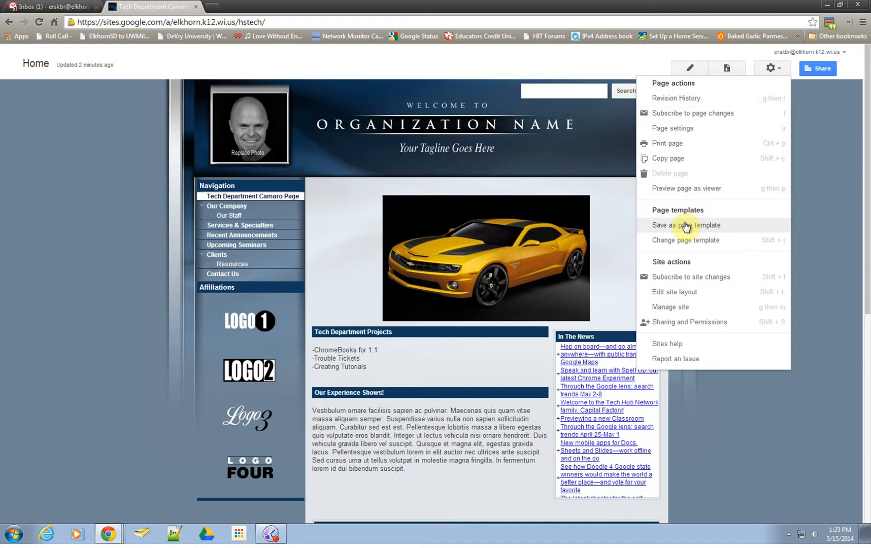
left_click(663, 308)
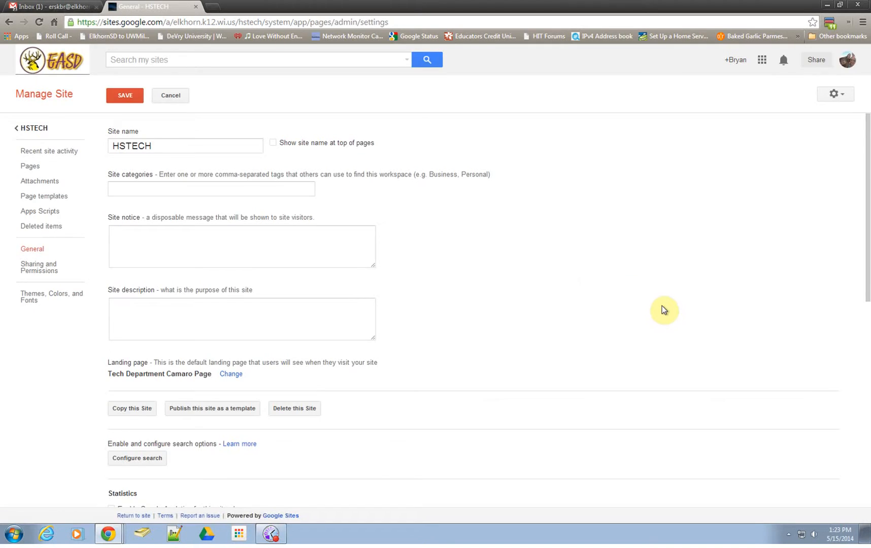
left_click(35, 167)
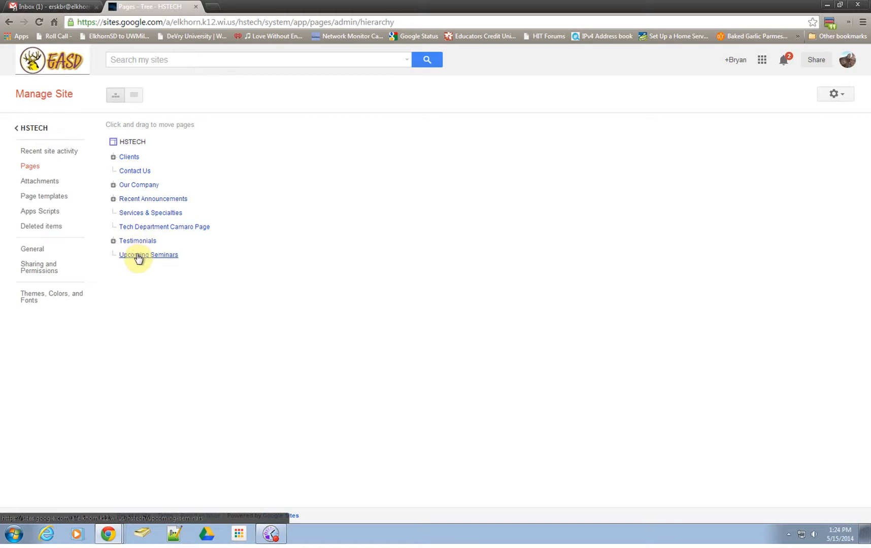
left_click(131, 159)
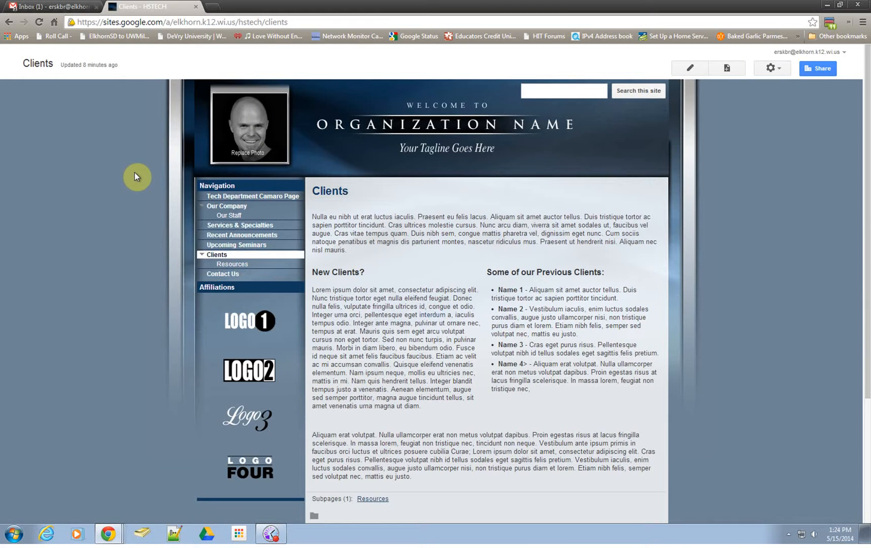
Look over the Clients page, open it for editing, and replace its heading with "Printers"
scroll(508, 308, "down", 3)
scroll(508, 310, "up", 2)
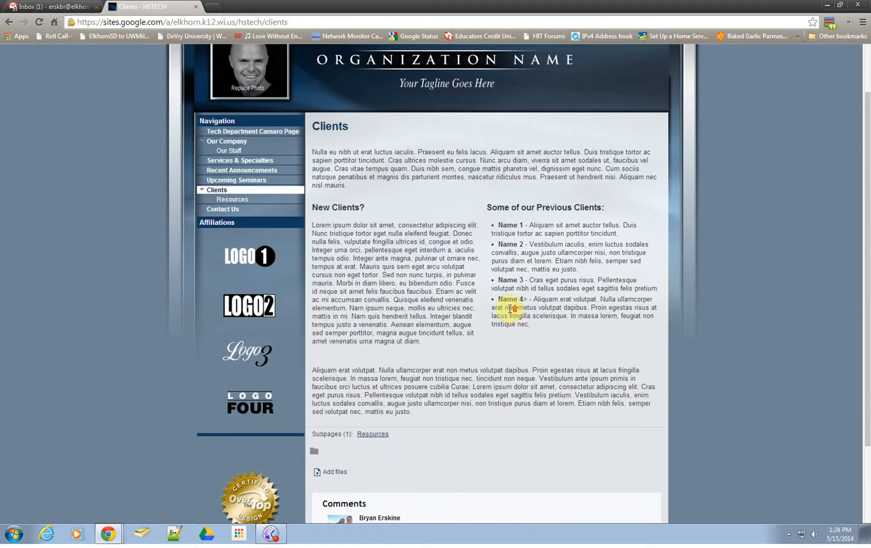
scroll(686, 169, "up", 2)
left_click(691, 68)
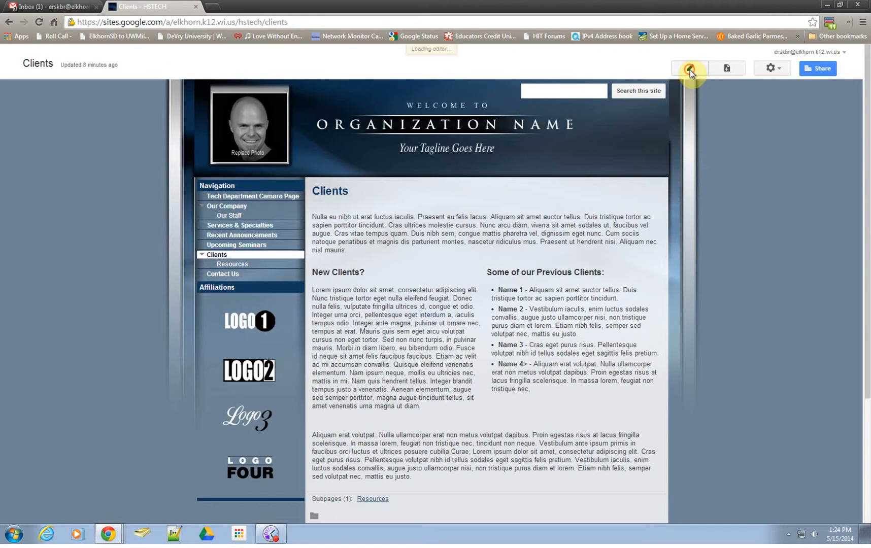
left_click_drag(350, 218, 302, 219)
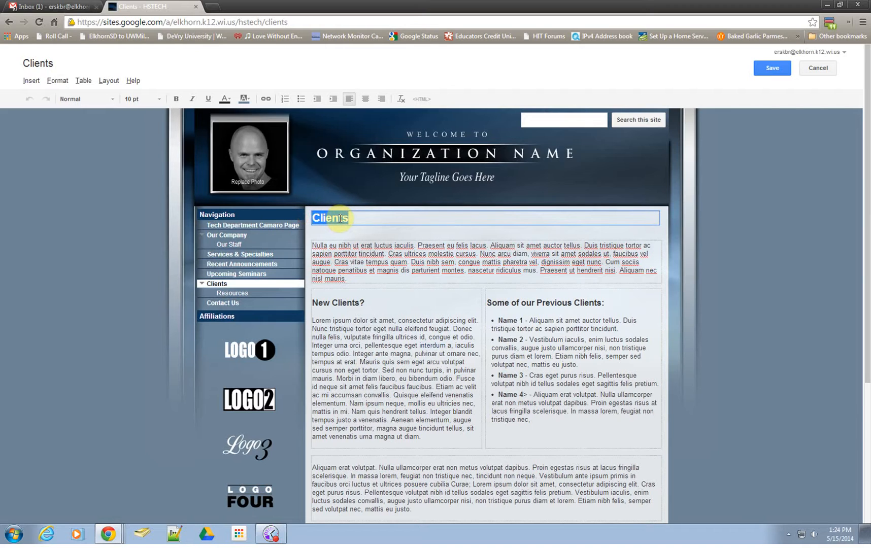
type("Print")
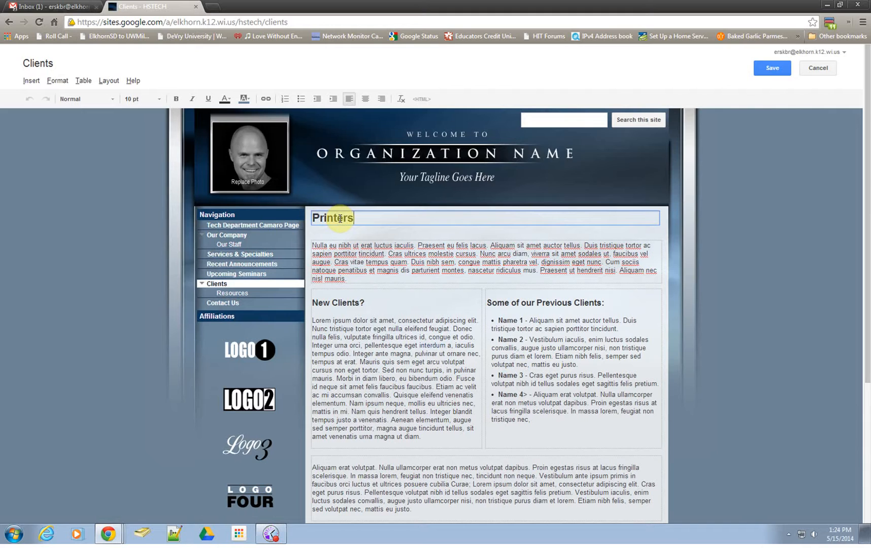
Replace the placeholder paragraph under the Printers heading with "All About Printers" and save the page
left_click_drag(360, 280, 302, 252)
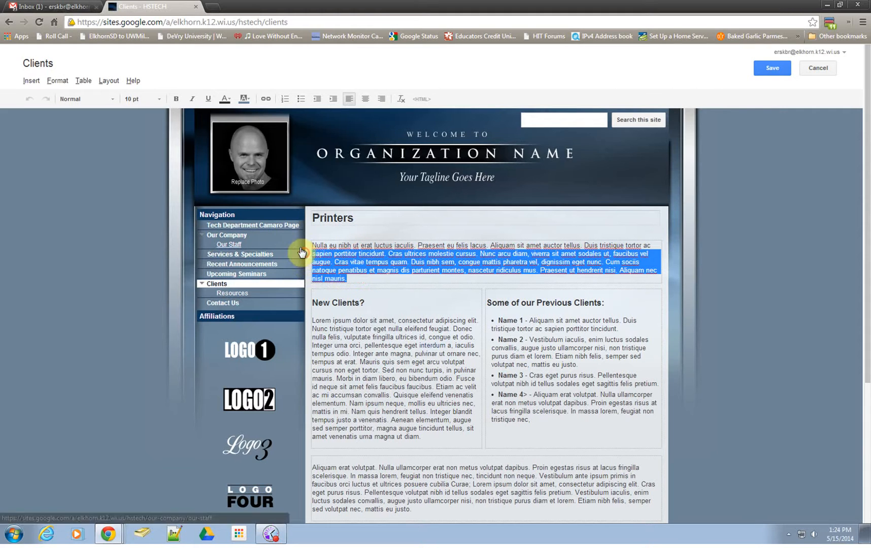
key("BackSpace")
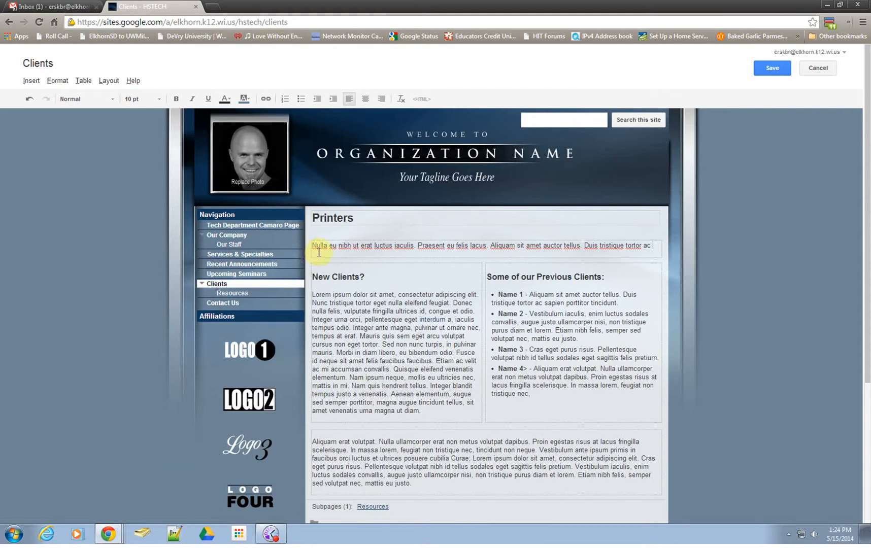
left_click_drag(313, 247, 657, 253)
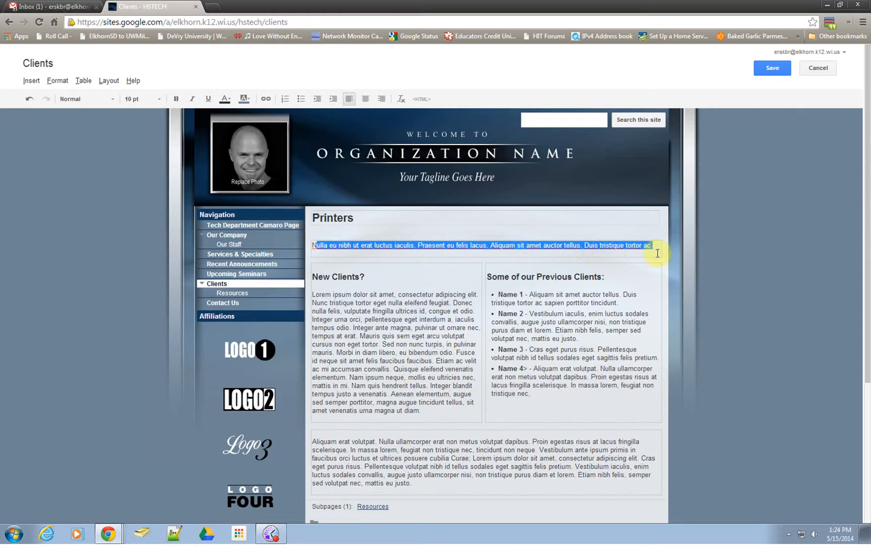
key("BackSpace")
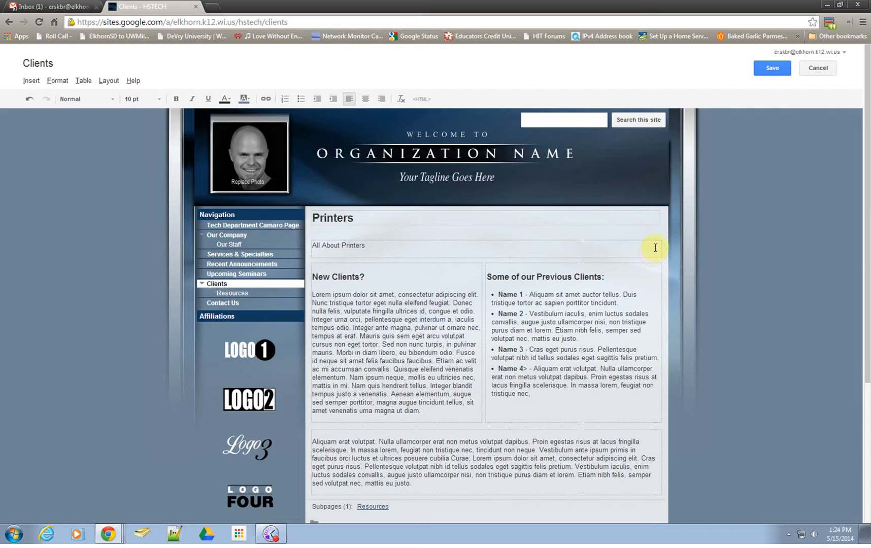
left_click(773, 68)
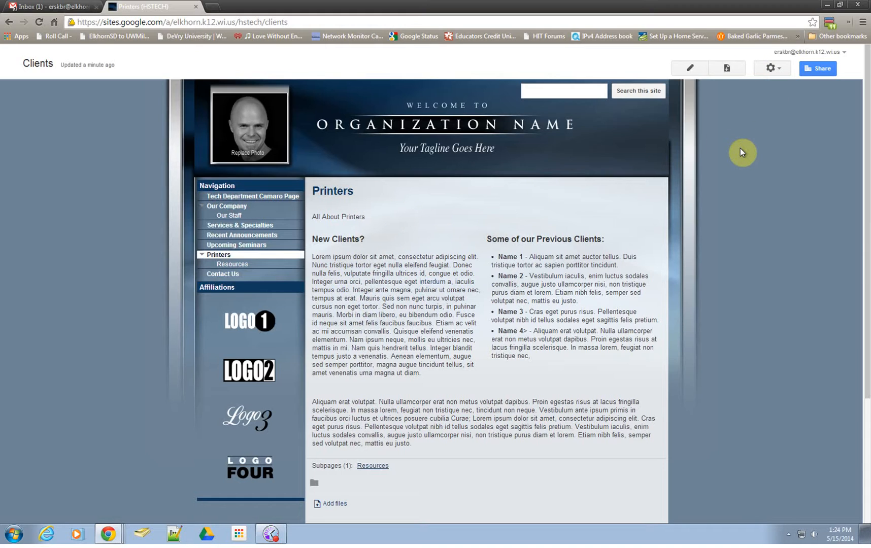
Look over the Printers page, reopen it for editing, examine the insertable content types including the Drive and Google+ options, and save without changes
scroll(623, 280, "down", 3)
scroll(621, 277, "up", 3)
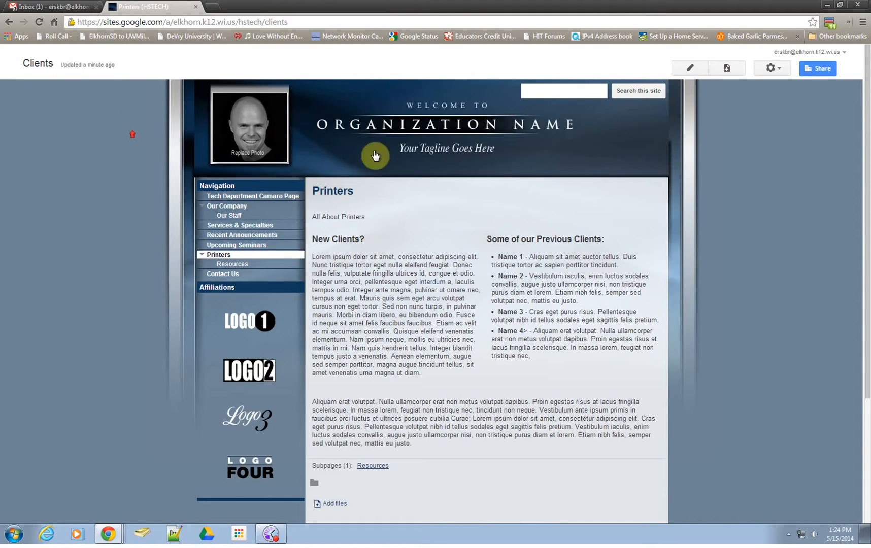
left_click(690, 68)
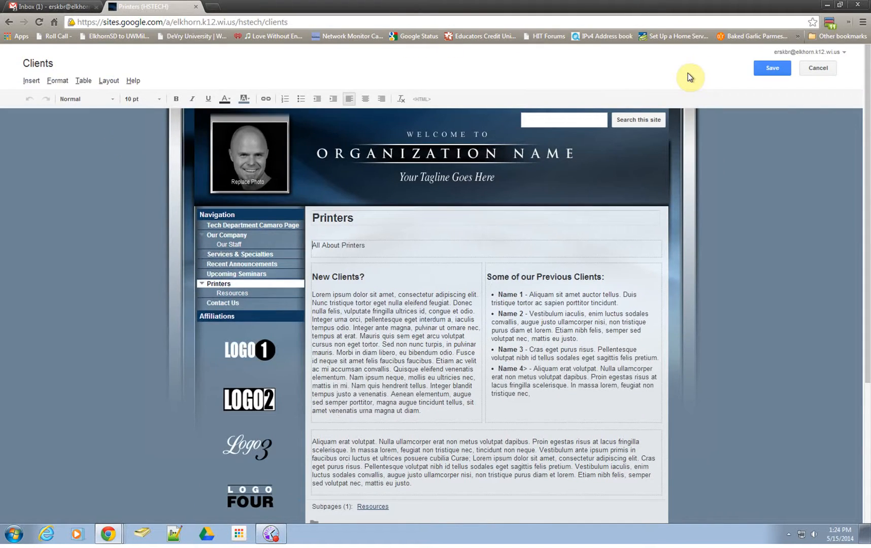
left_click(32, 81)
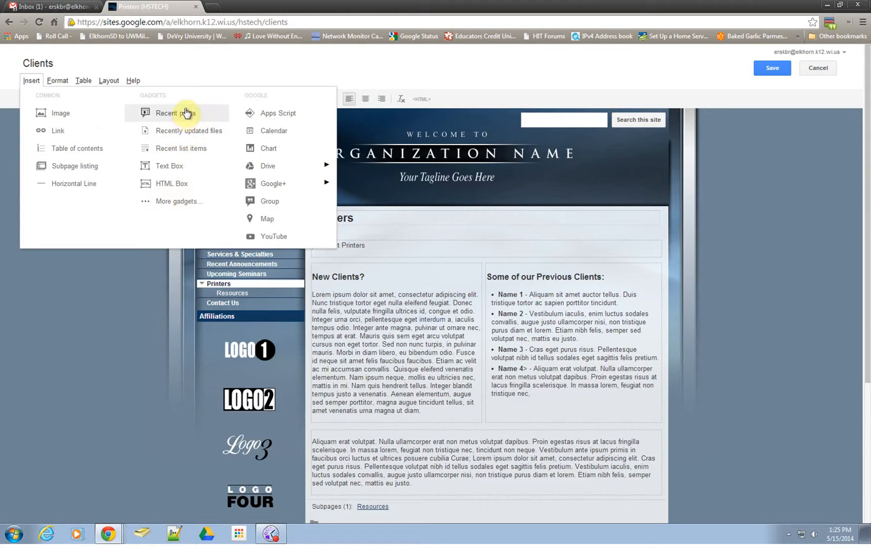
mouse_move(280, 173)
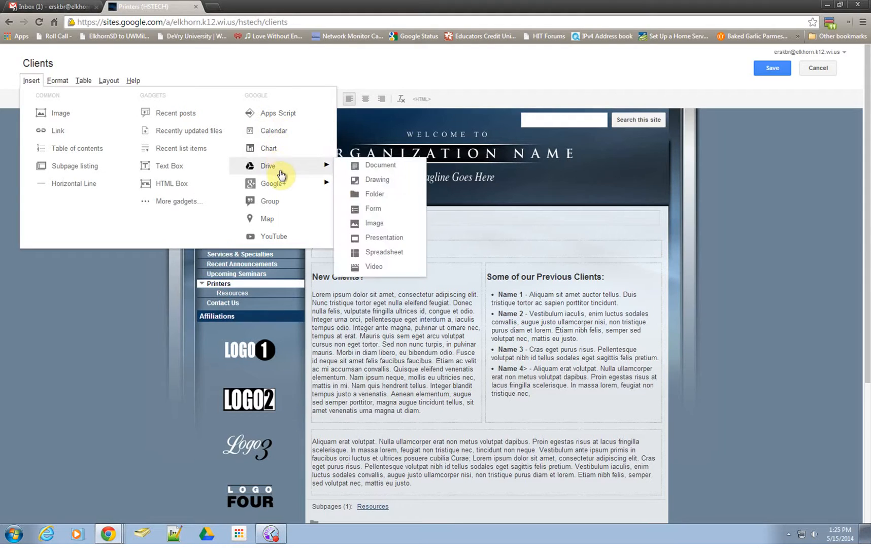
mouse_move(309, 190)
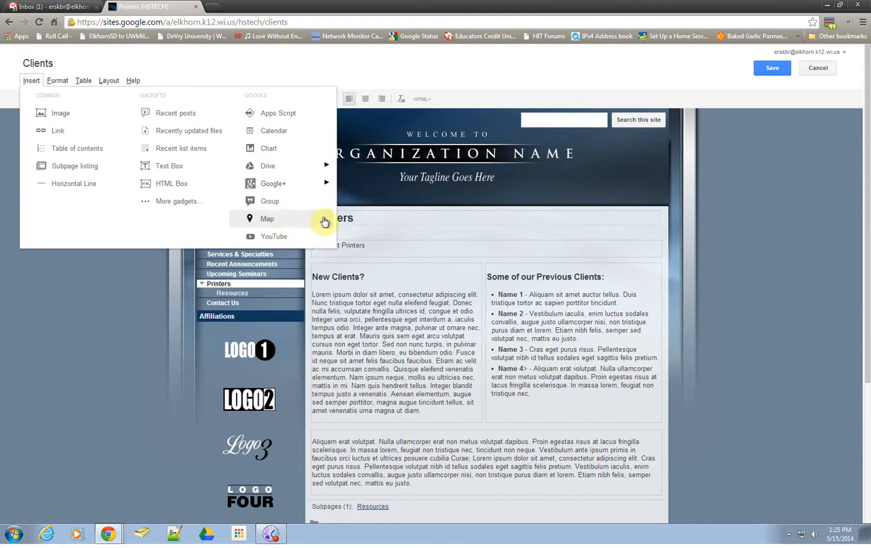
left_click(783, 281)
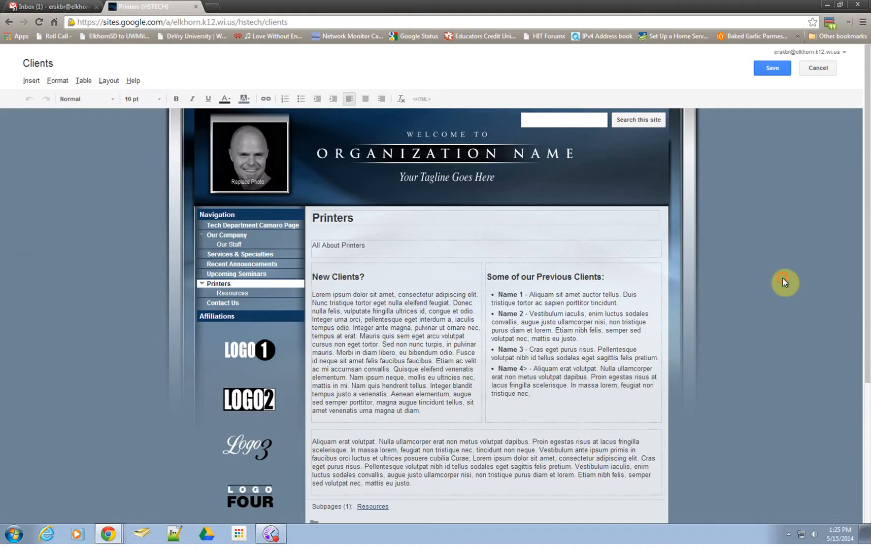
left_click(775, 77)
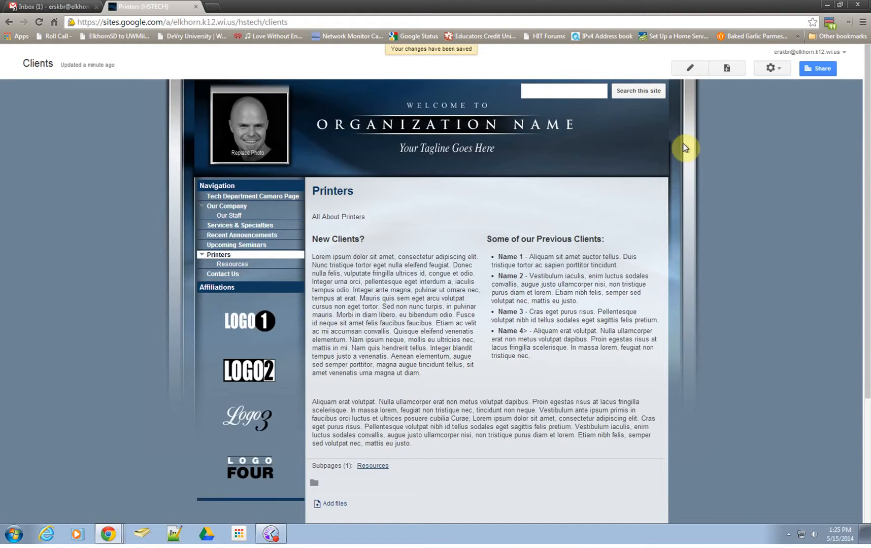